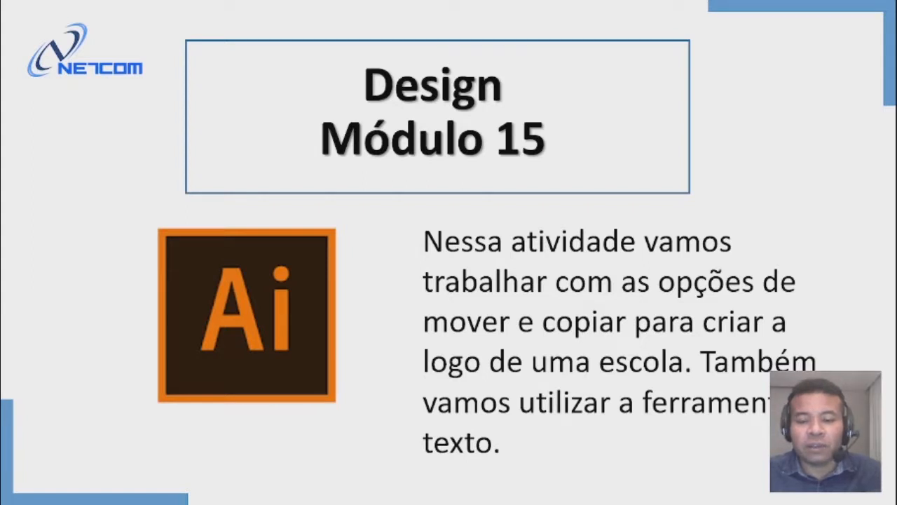
Draw a square of about 43 mm near the artboard's upper-left corner with the Rectangle tool.
key(Right)
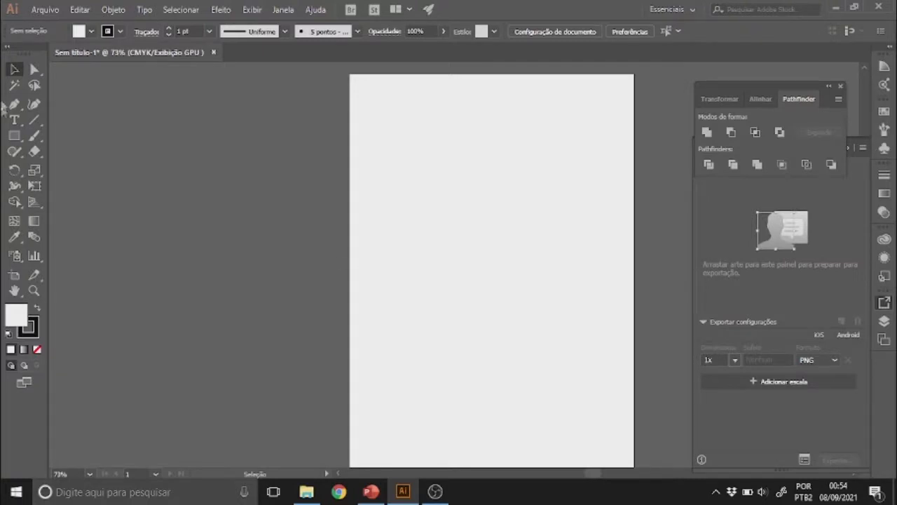
click(11, 137)
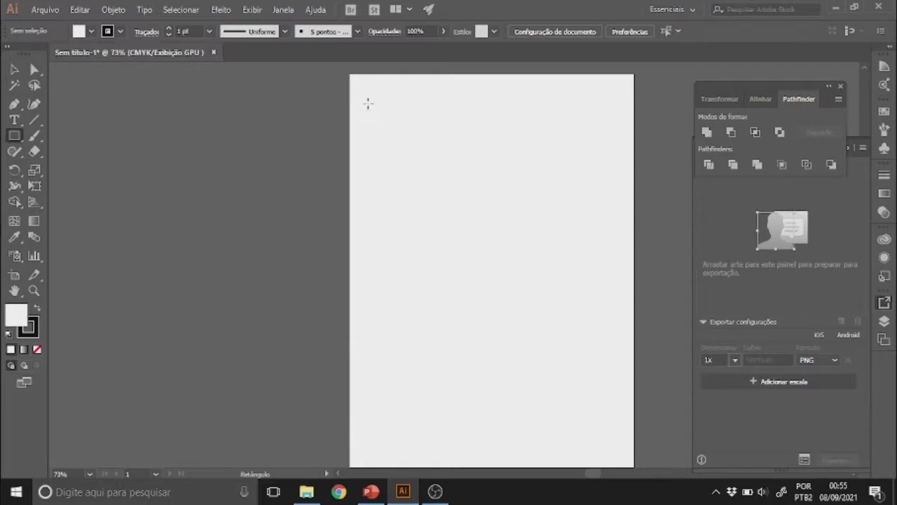
drag(368, 103, 435, 175)
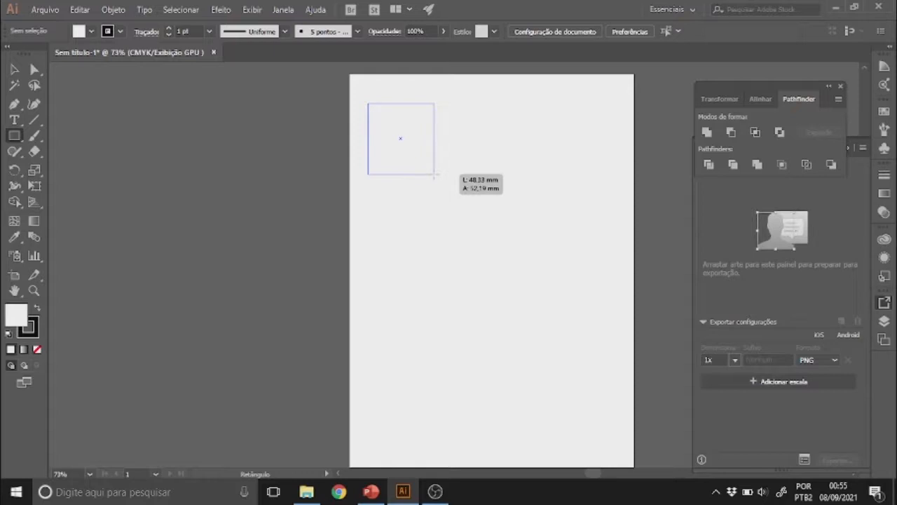
drag(435, 174, 452, 188)
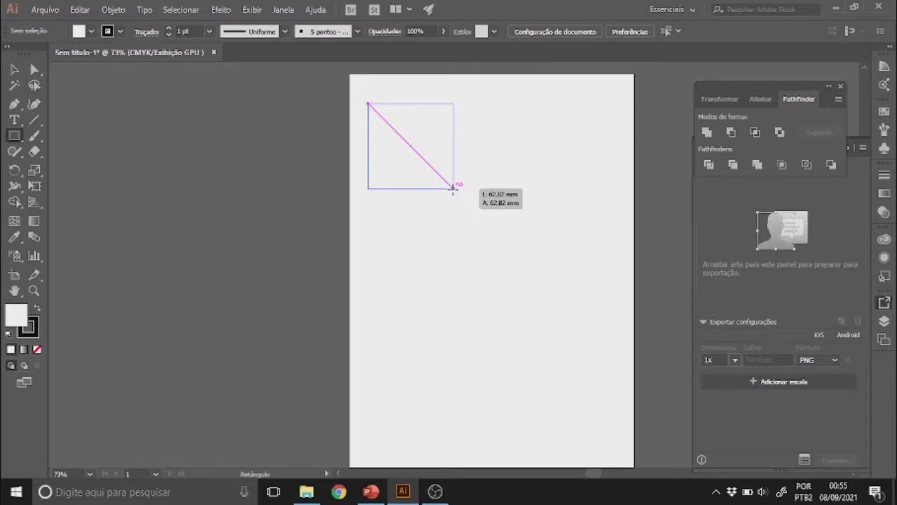
drag(453, 188, 426, 117)
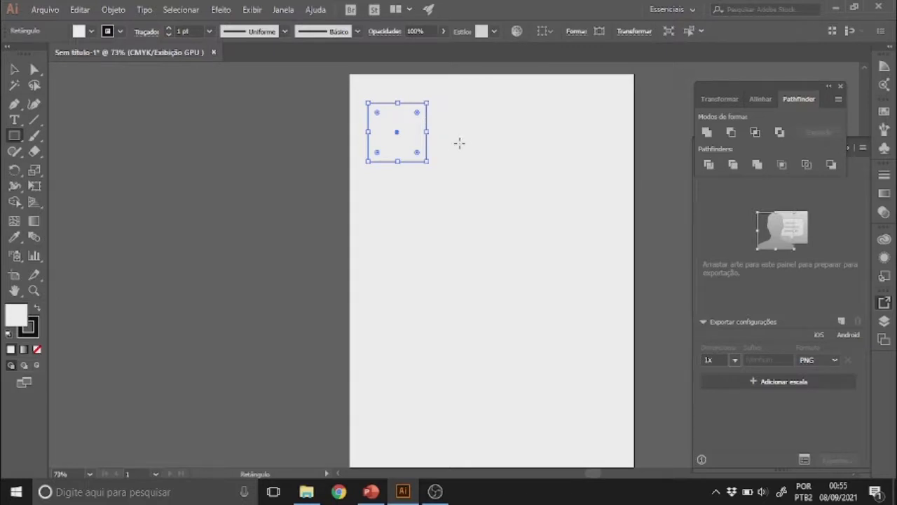
Draw an upright trial rectangle to the right of the square, and delete both shapes from the artboard.
click(471, 139)
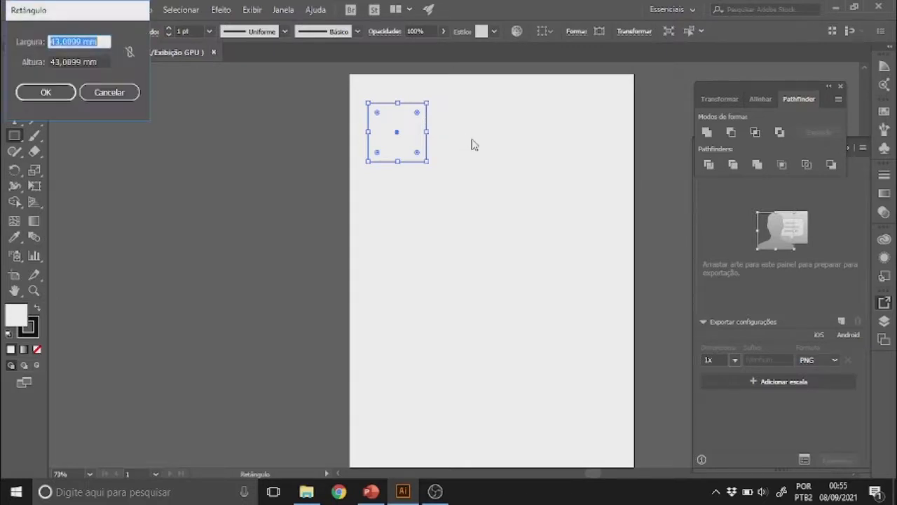
drag(54, 11, 467, 156)
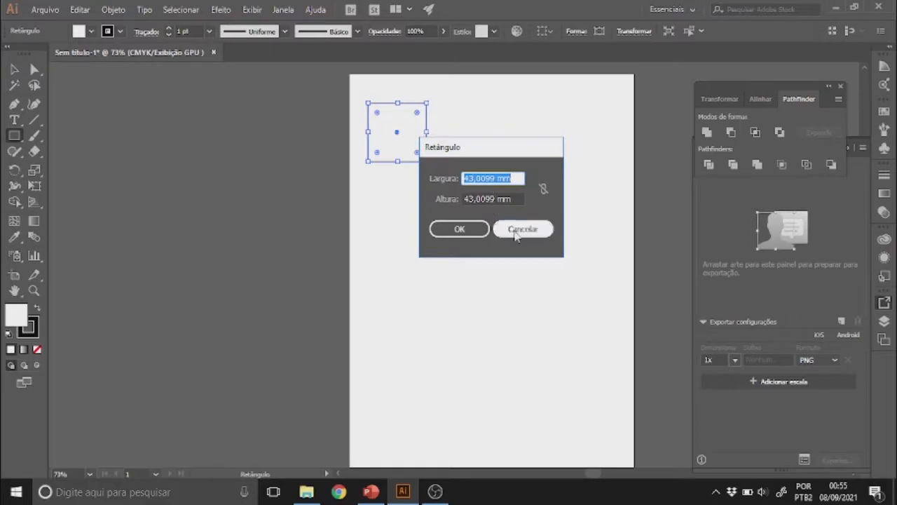
click(515, 234)
drag(479, 162, 549, 263)
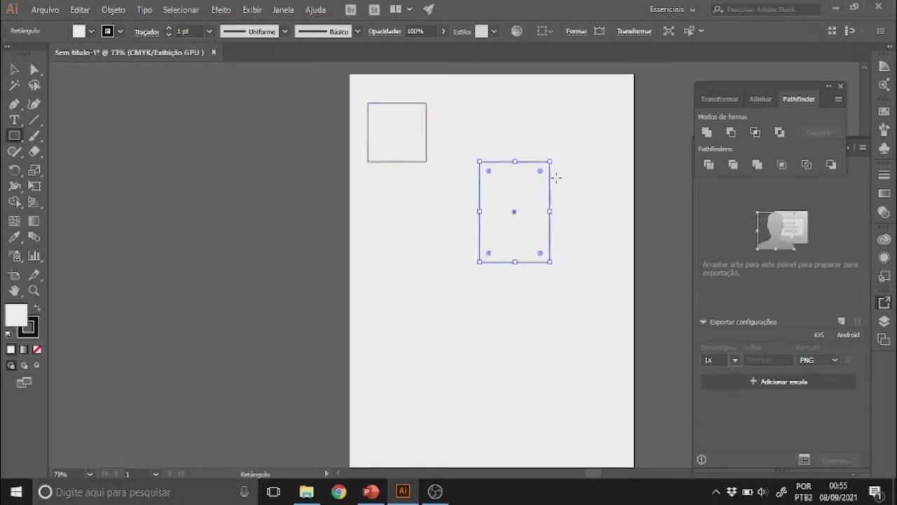
click(633, 34)
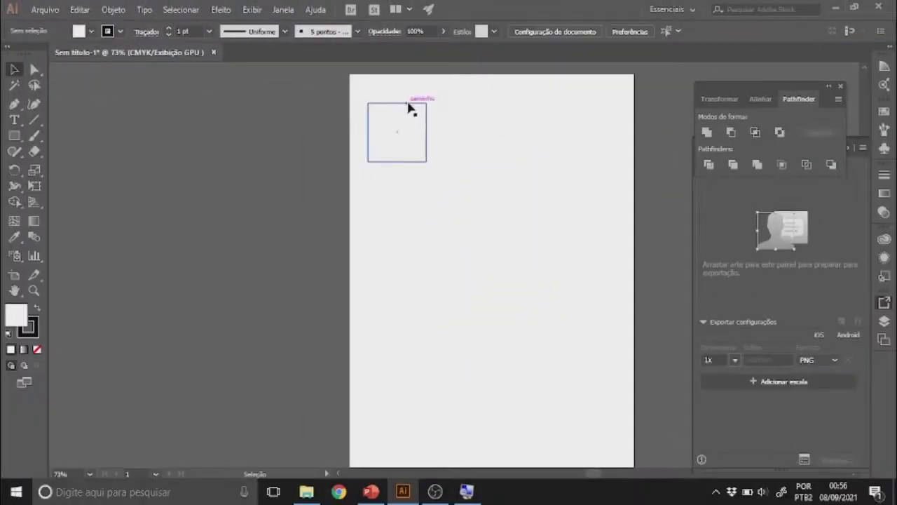
click(409, 108)
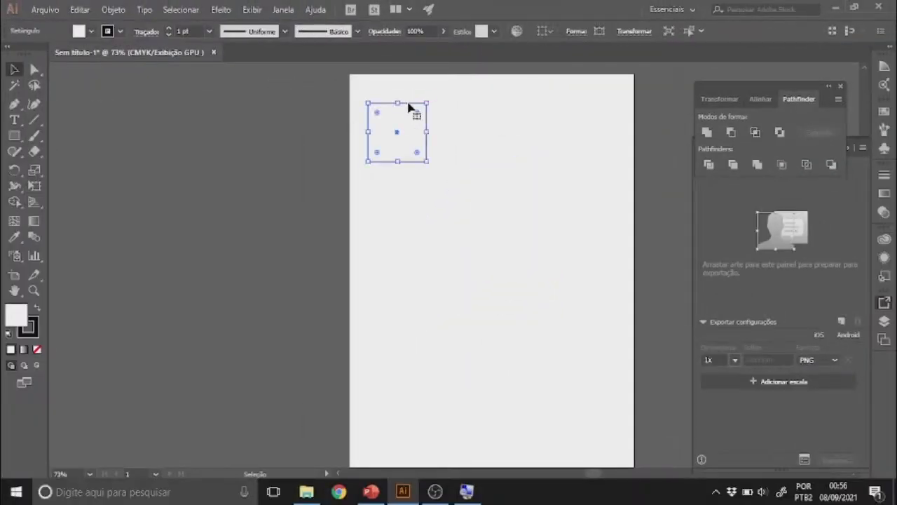
key(Delete)
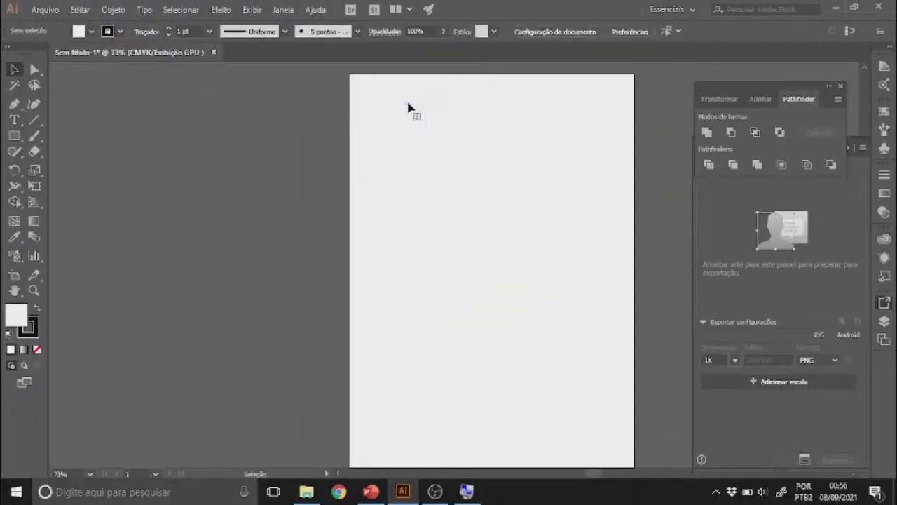
Draw a small square near the artboard's upper-left corner and round all four of its corners evenly.
click(14, 135)
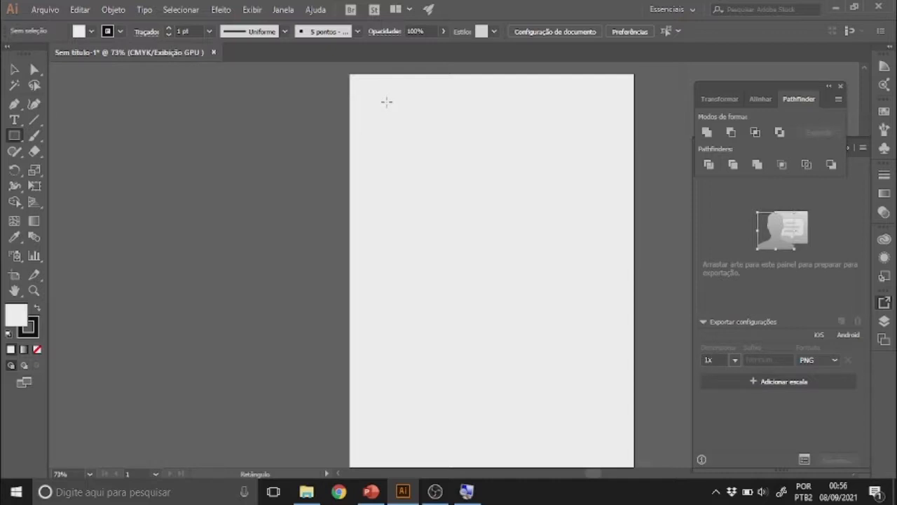
drag(386, 101, 406, 143)
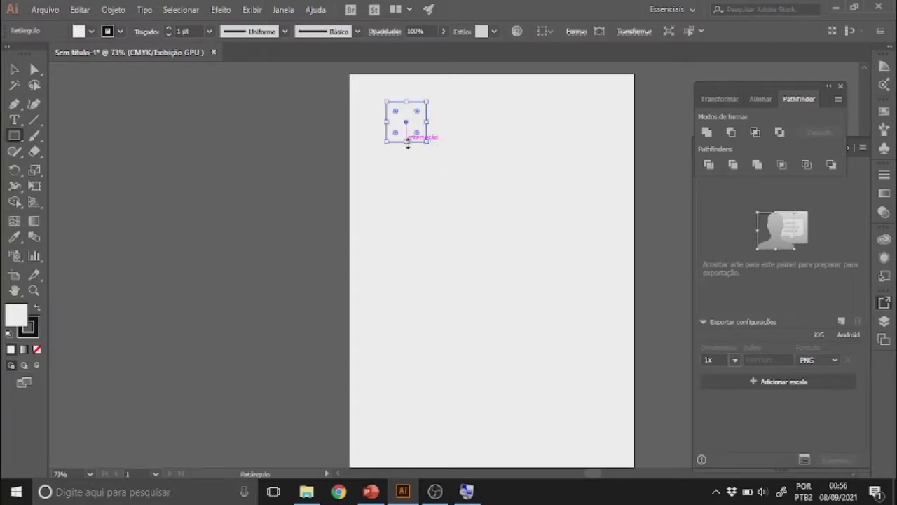
key(ctrl+plus)
key(ctrl+plus)
key(ctrl+plus)
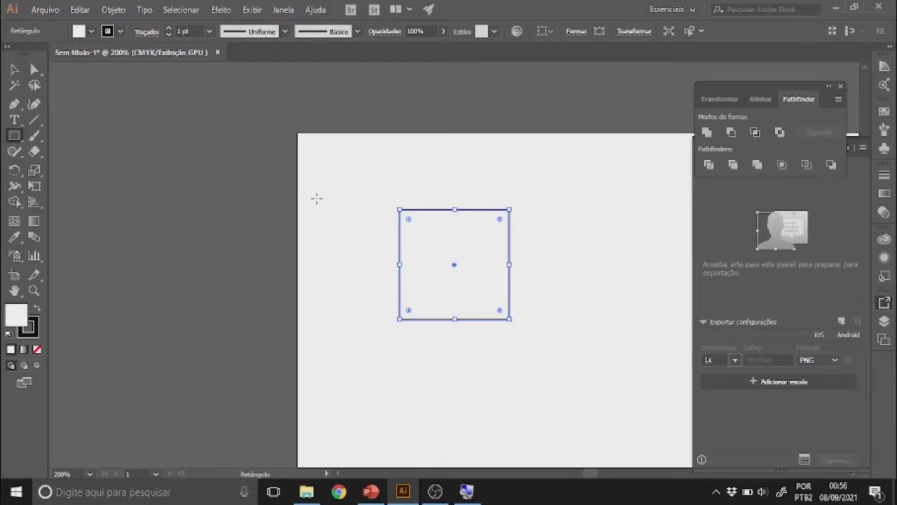
key(space)
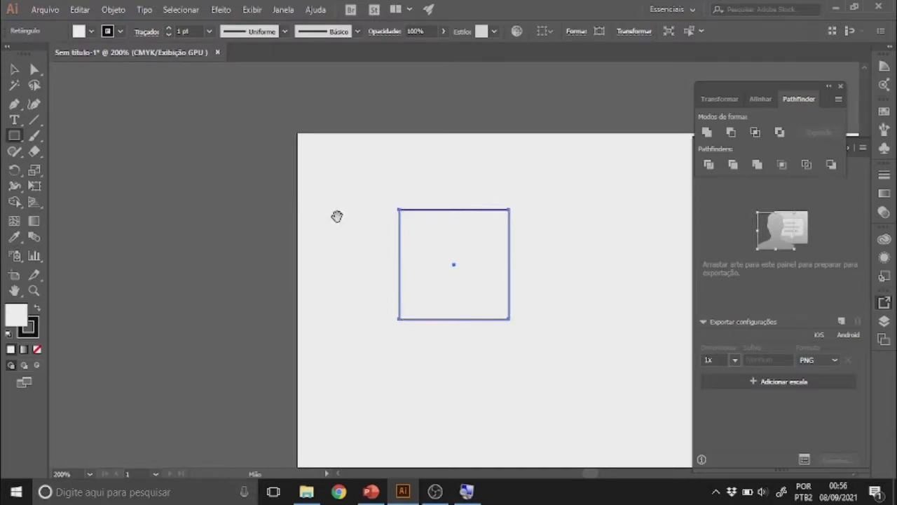
drag(336, 215, 203, 185)
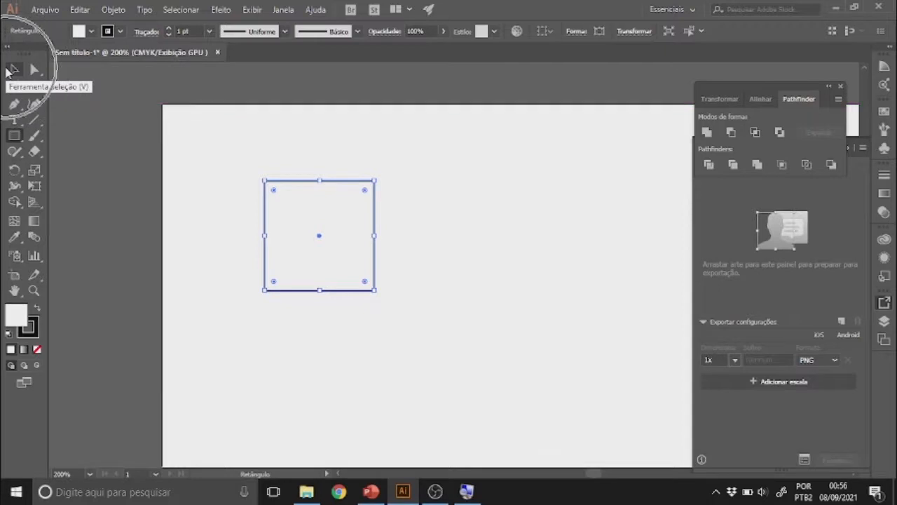
click(8, 70)
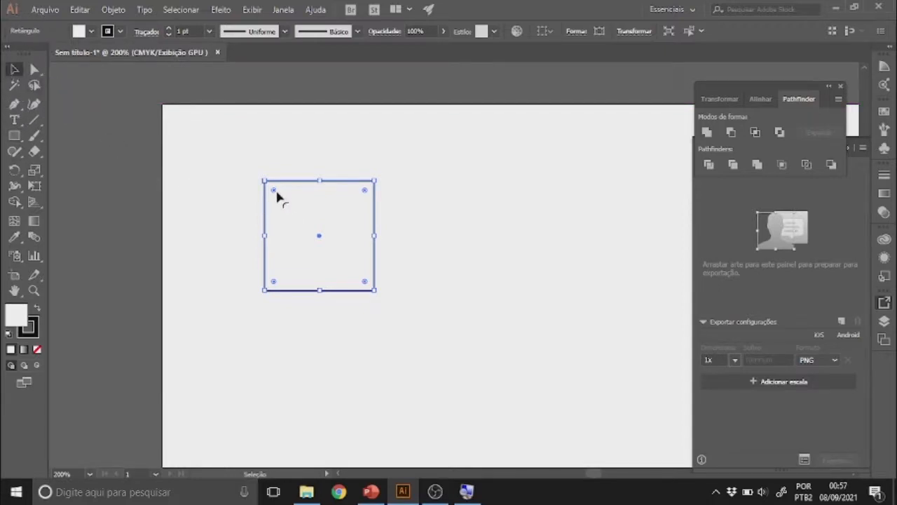
drag(277, 195, 297, 193)
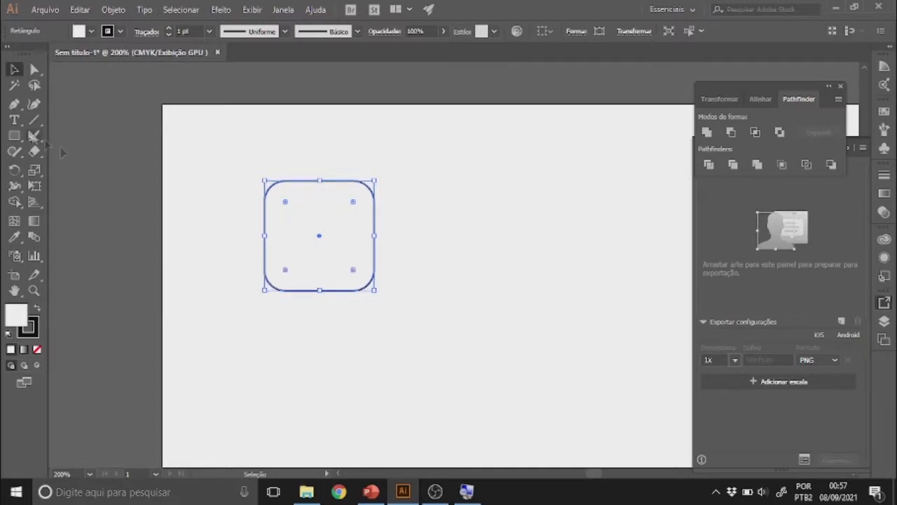
click(15, 69)
click(356, 139)
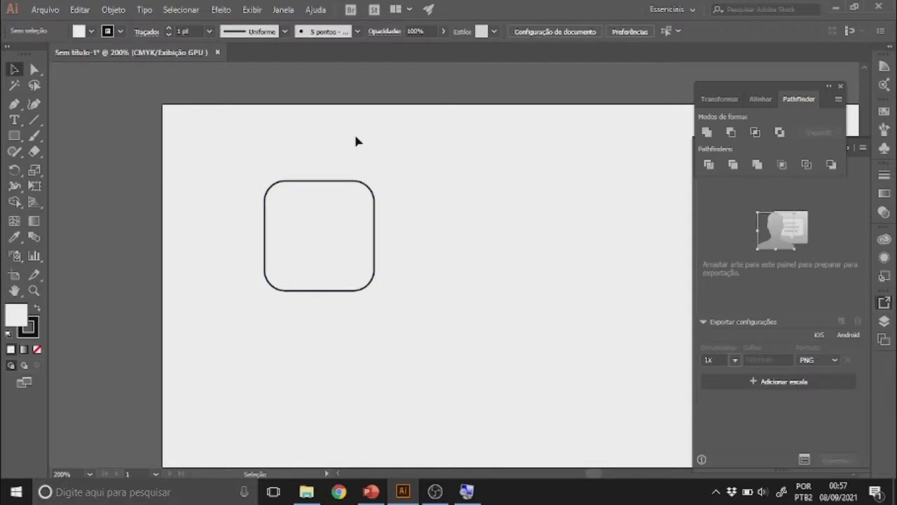
Shrink the rounded square proportionally and move it slightly upward on the artboard.
click(345, 186)
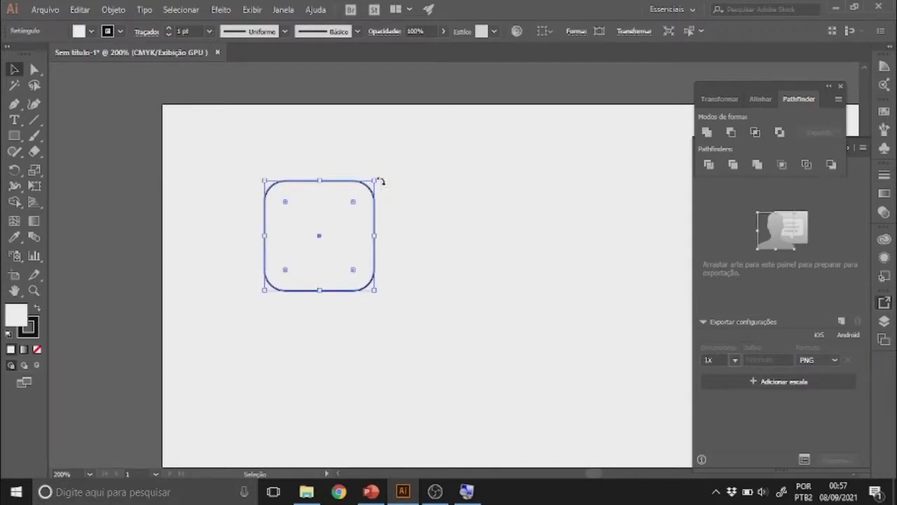
drag(375, 181, 297, 176)
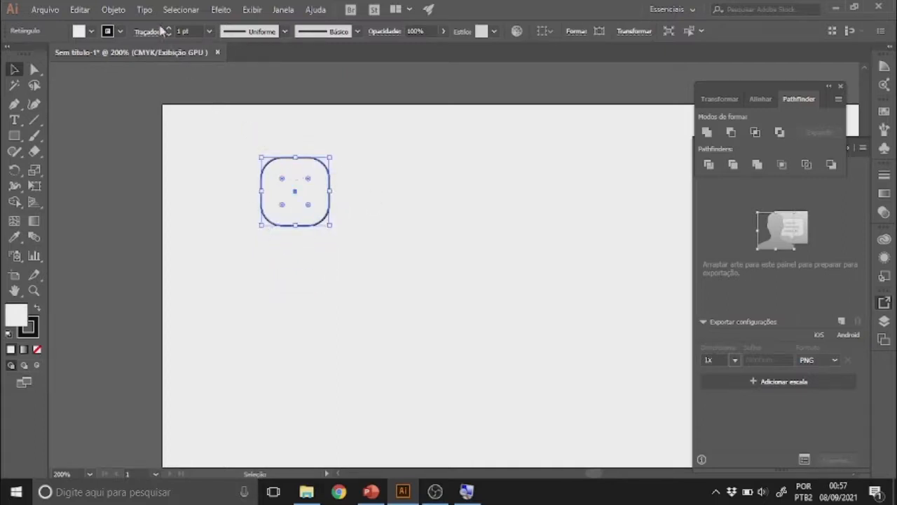
Open the Move transformation for the rounded square and preview its preset offset, leaving the preview off.
click(109, 11)
mouse_move(210, 8)
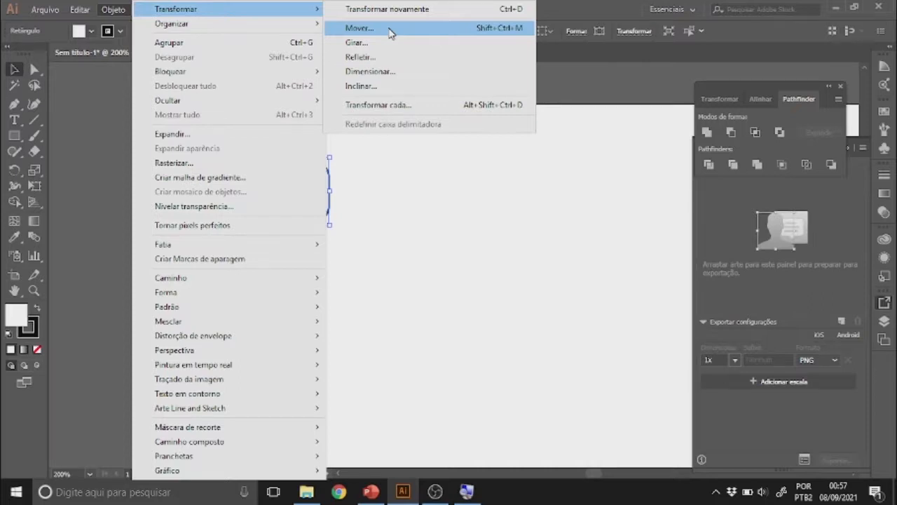
click(390, 29)
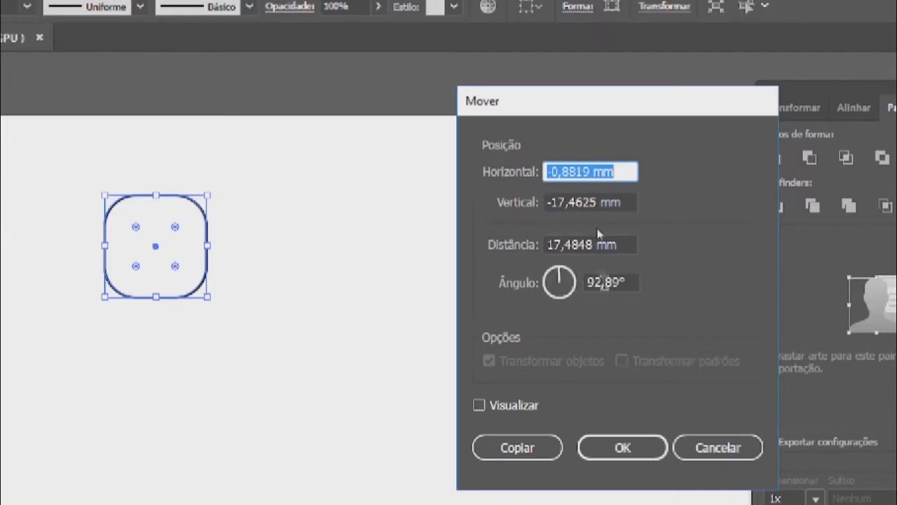
click(478, 407)
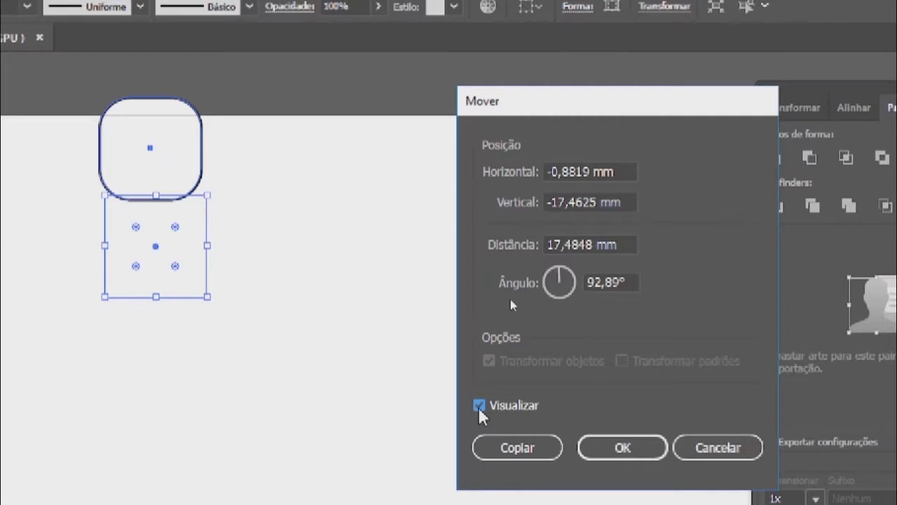
click(479, 406)
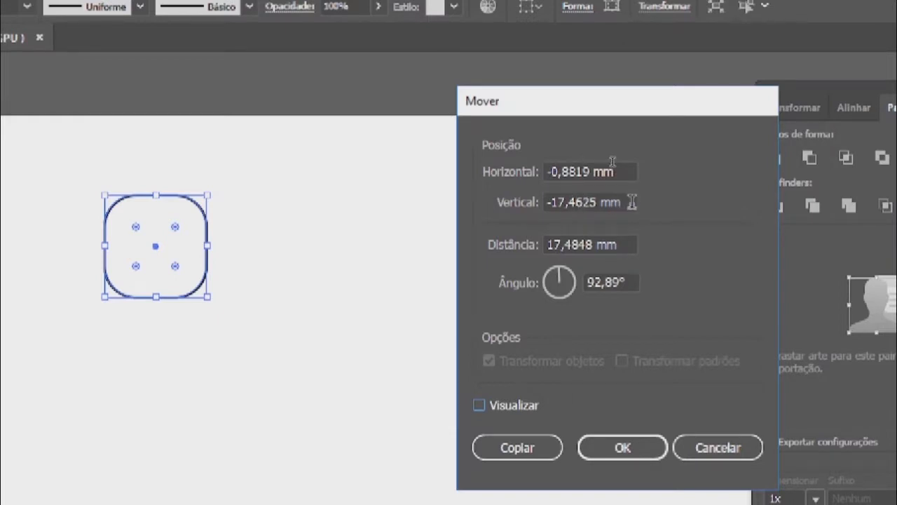
Set the vertical offset to 0 mm and compare the square's position with the preview on and off.
drag(631, 202, 547, 202)
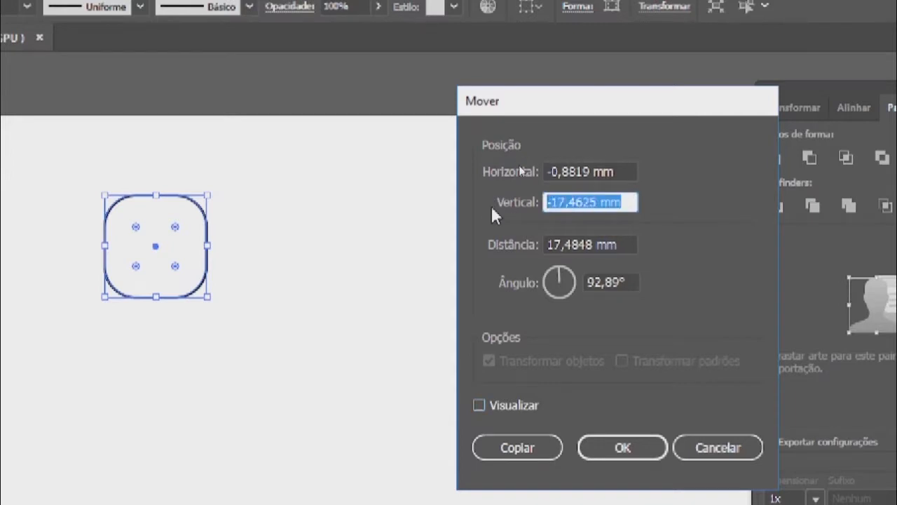
text(0)
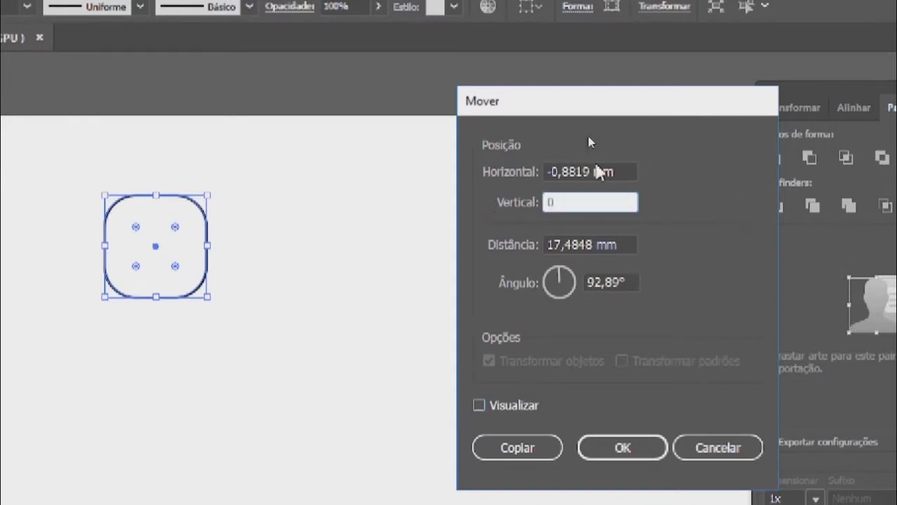
click(630, 170)
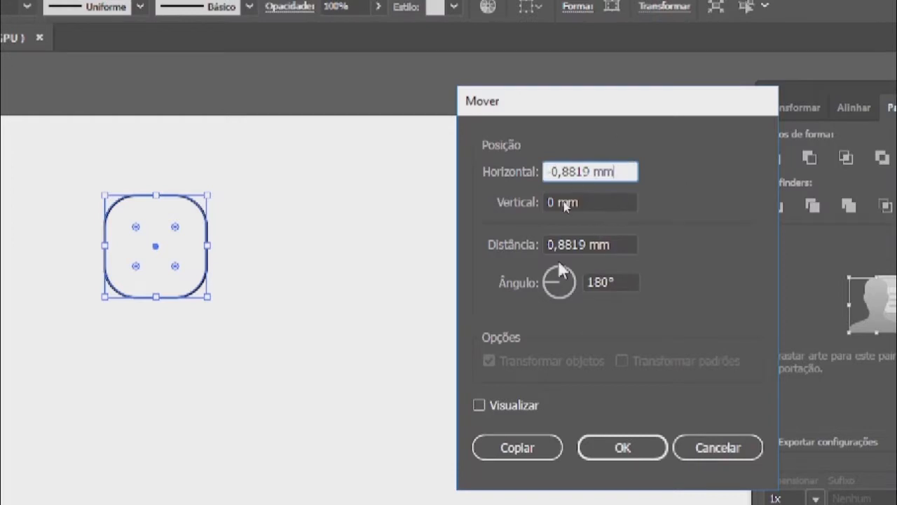
click(479, 405)
click(479, 406)
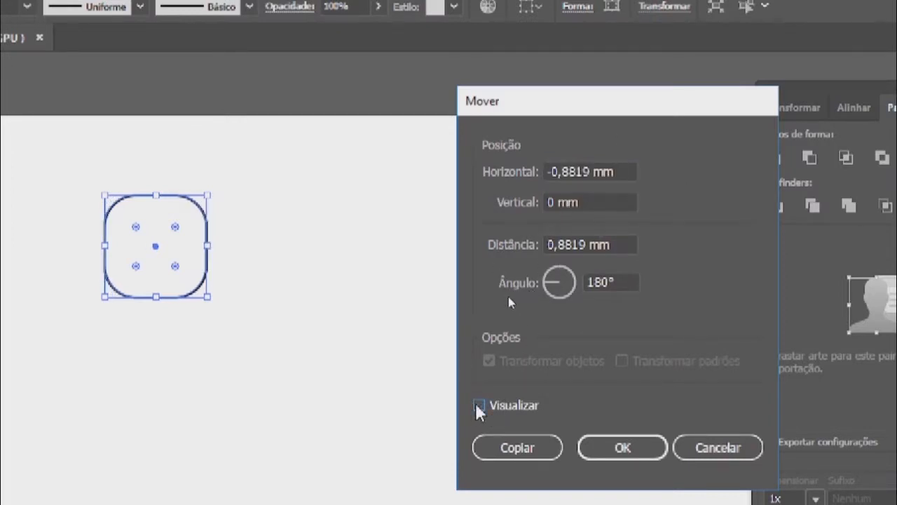
click(478, 405)
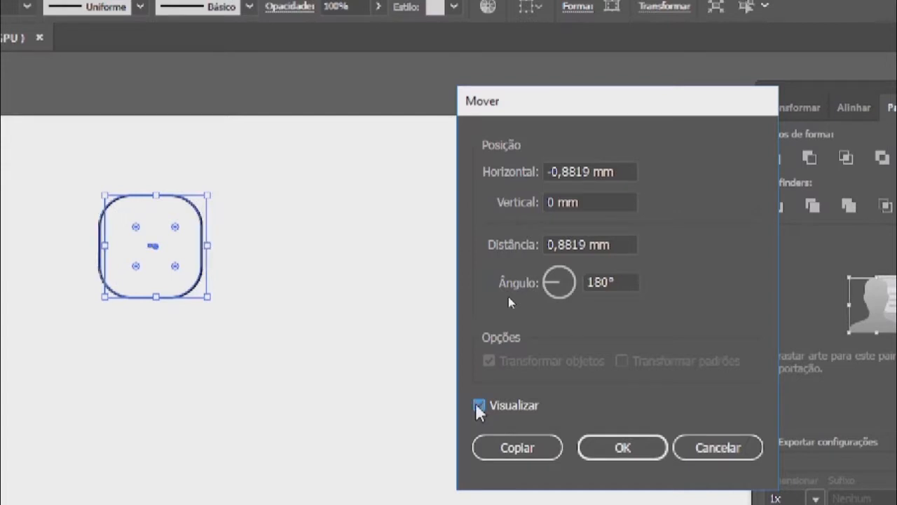
click(479, 405)
click(479, 405)
click(479, 405)
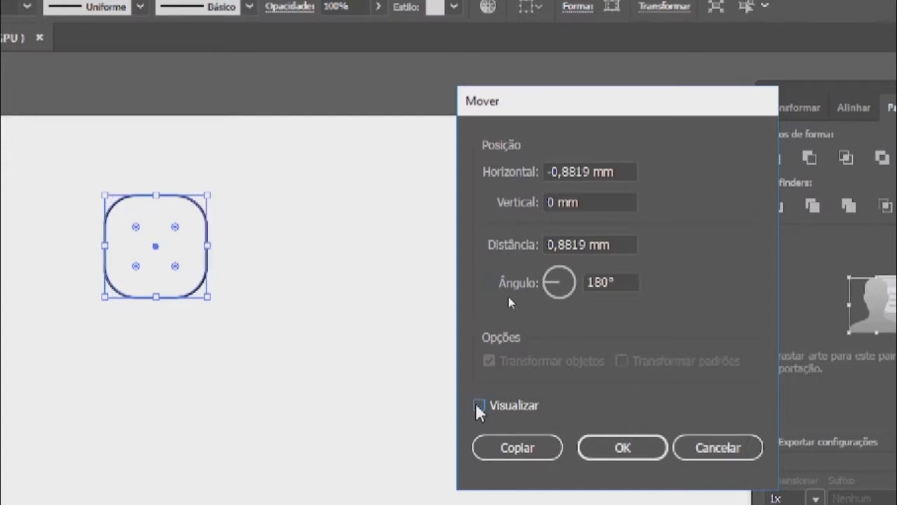
click(478, 405)
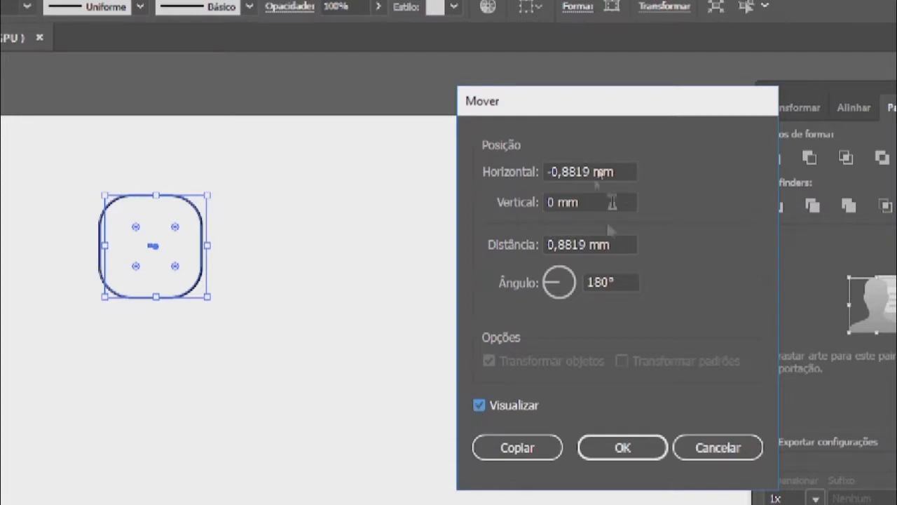
click(480, 405)
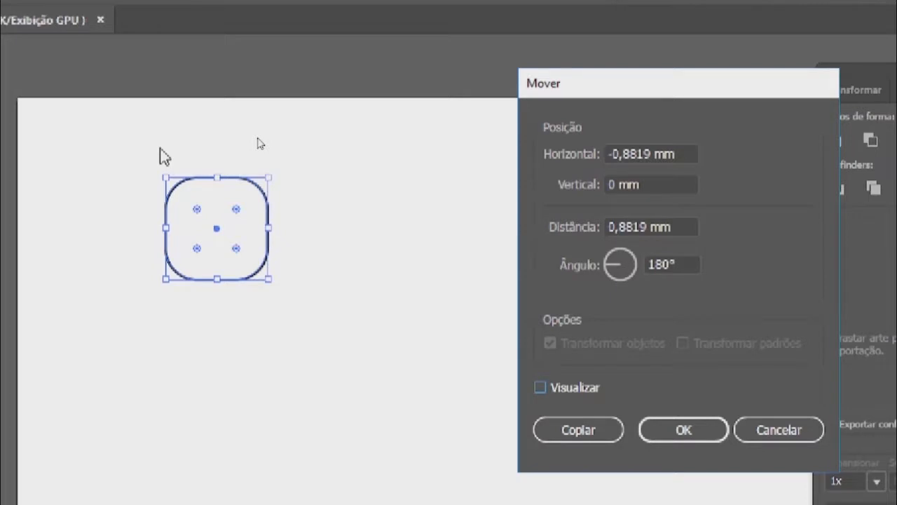
Set the horizontal offset of the rounded square to 0 mm, keeping the vertical offset at 0 mm.
text(0)
key(Return)
text(0)
click(669, 182)
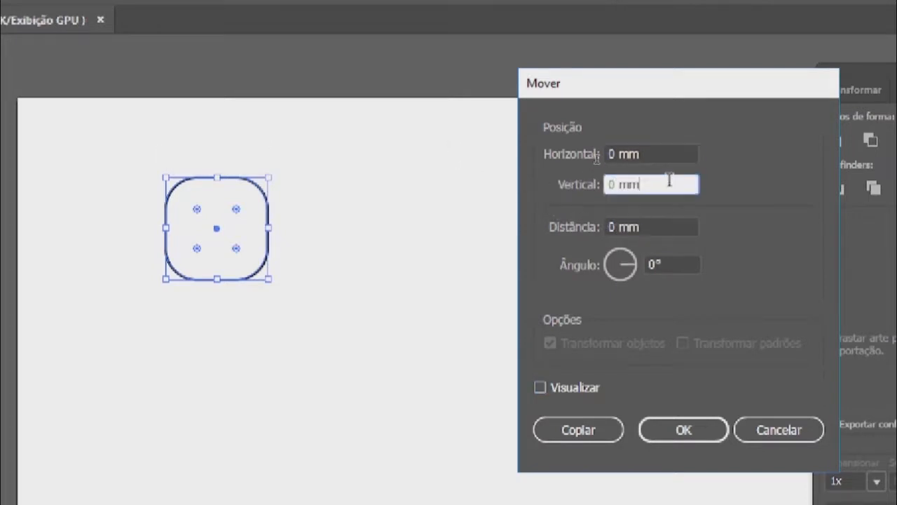
Set the move distance to 10 mm and check the square's shifted position with the preview, leaving the preview off.
click(647, 226)
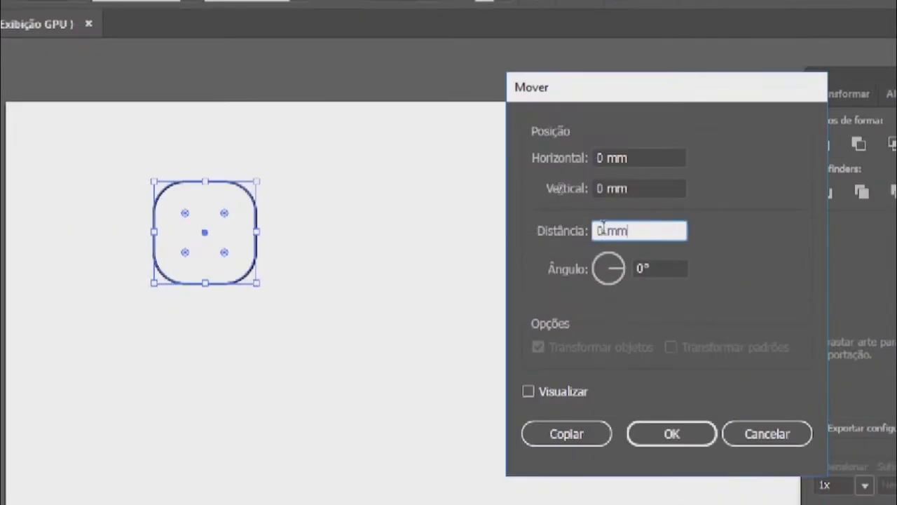
double_click(600, 230)
text(10)
click(528, 393)
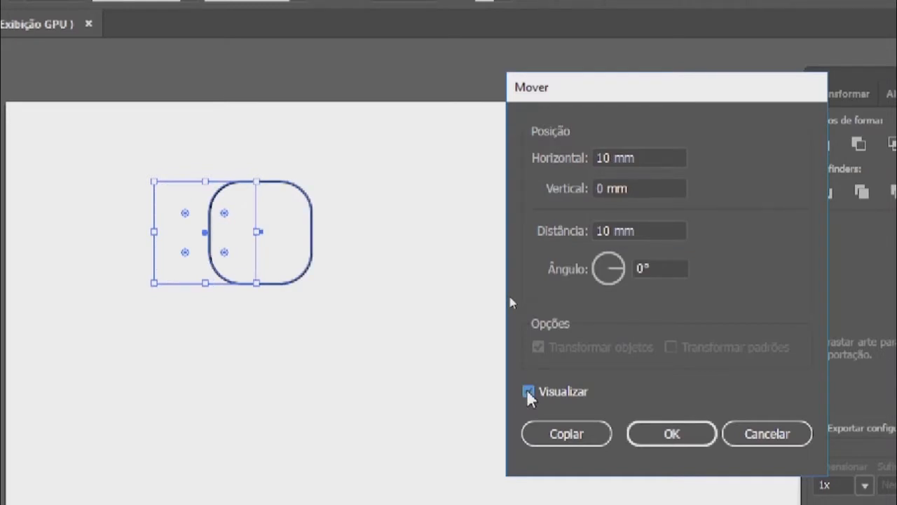
click(528, 393)
Try a move distance of 20 mm and compare the square's position with the preview on and off.
double_click(609, 232)
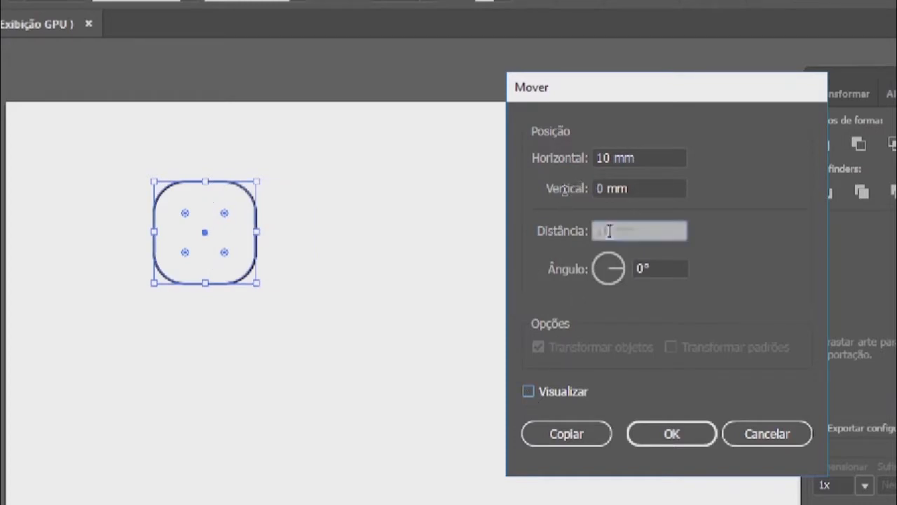
text(20)
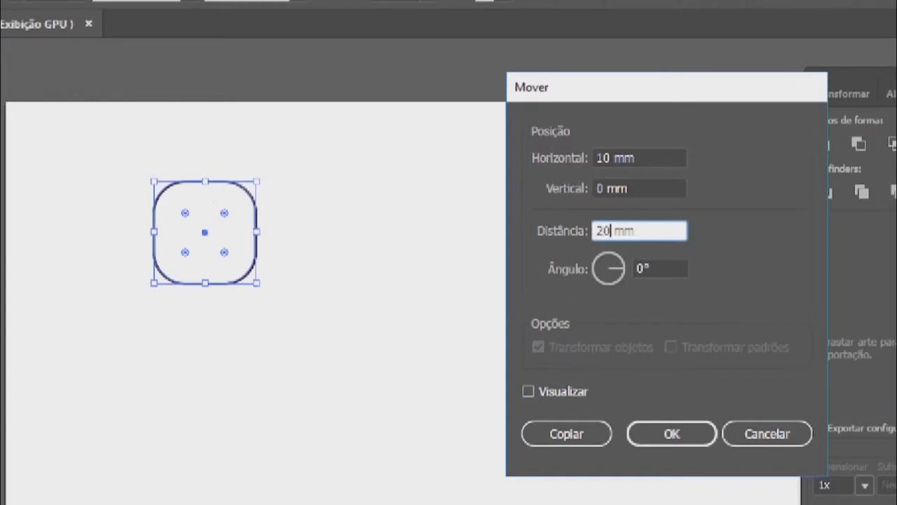
click(529, 392)
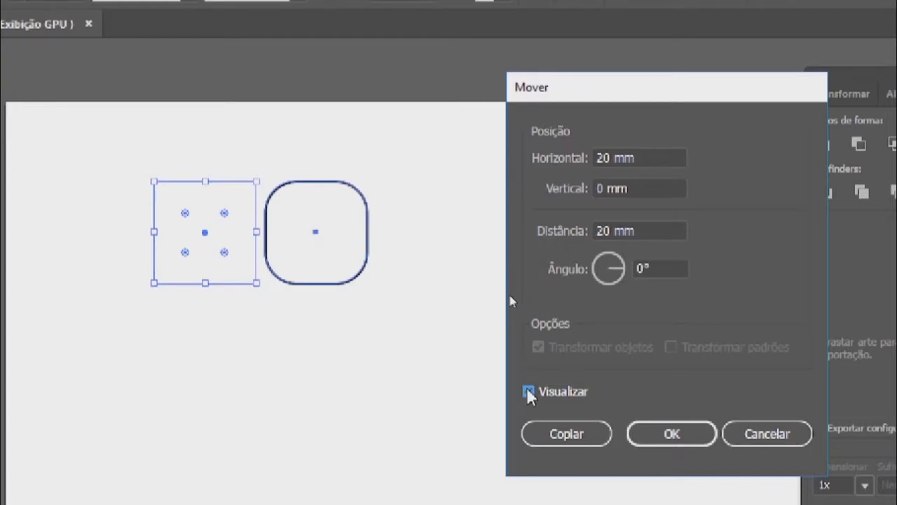
click(529, 392)
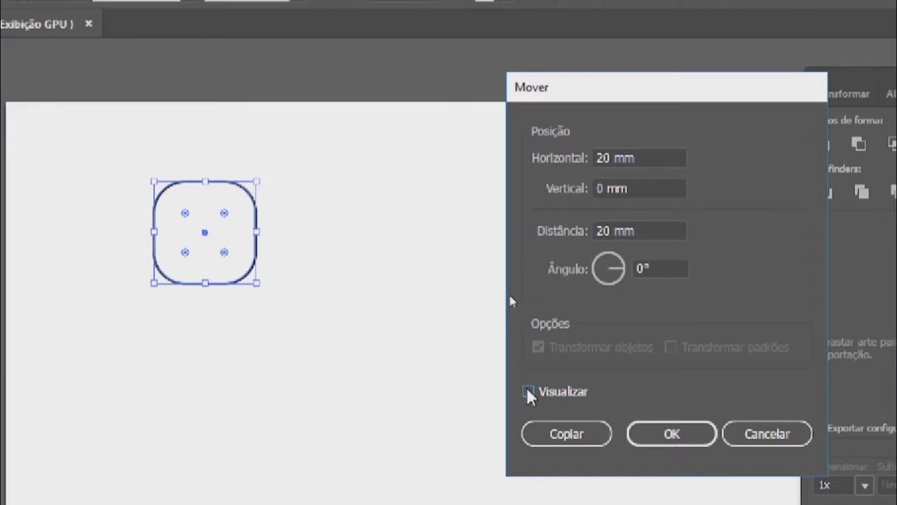
Try a move distance of 25 mm for the square and preview the resulting spacing.
click(610, 229)
drag(610, 230, 561, 223)
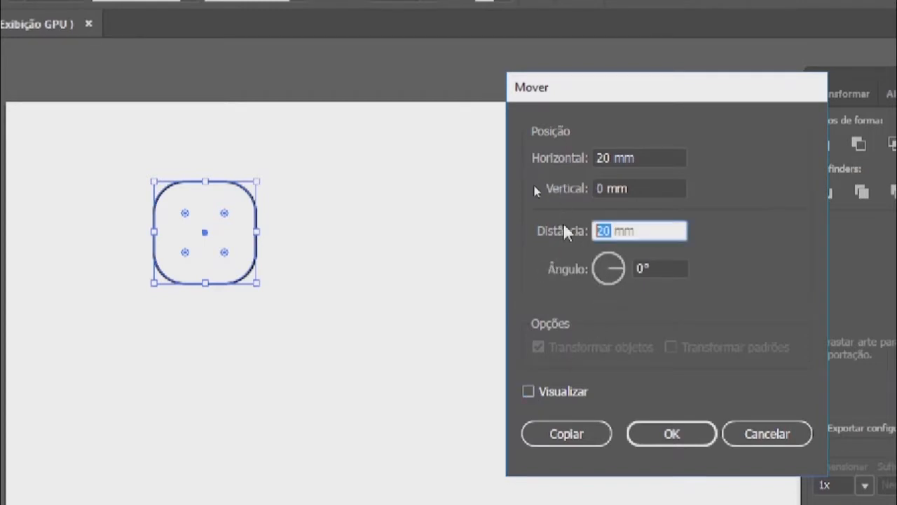
text(25)
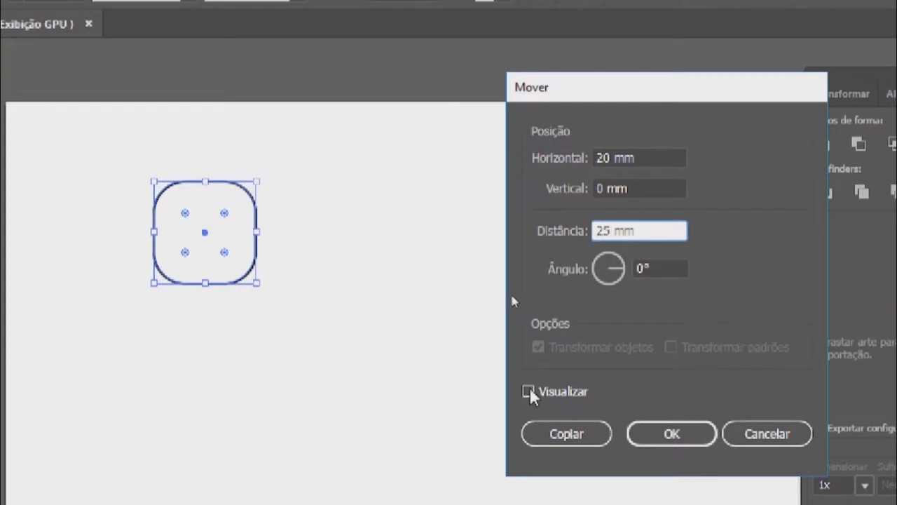
click(528, 392)
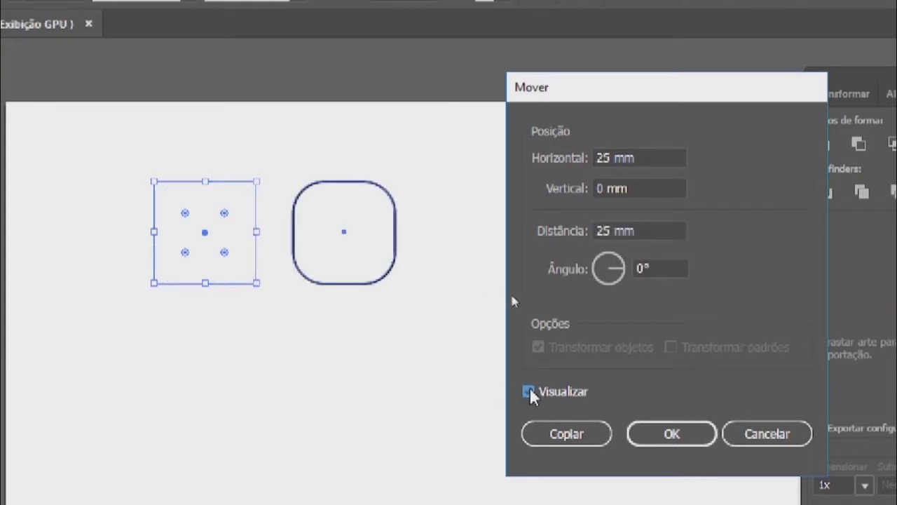
click(529, 392)
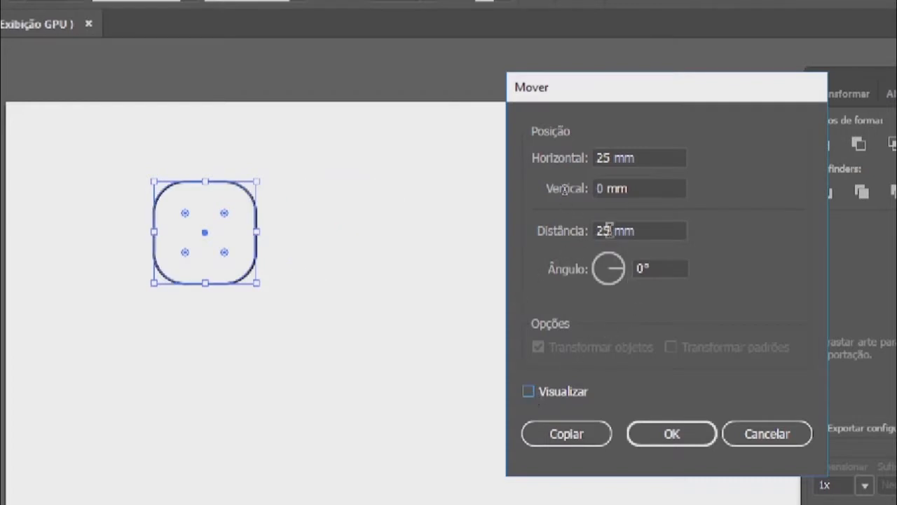
Try a move distance of 23 mm for a narrower gap and preview it on the artboard.
click(609, 232)
drag(609, 231, 554, 227)
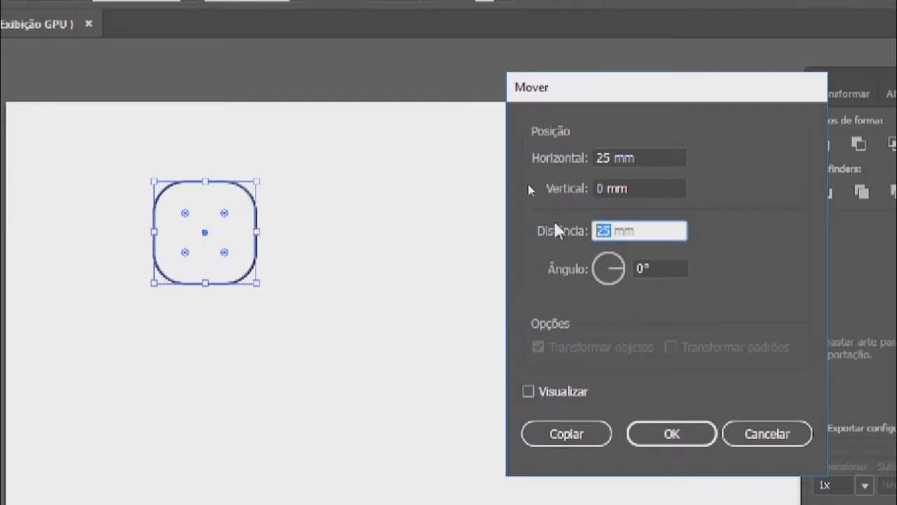
text(23)
click(528, 392)
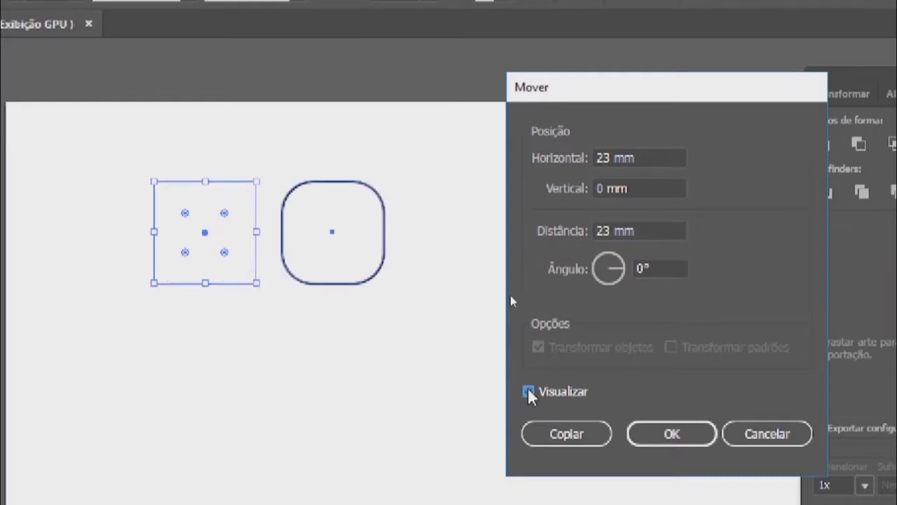
click(528, 392)
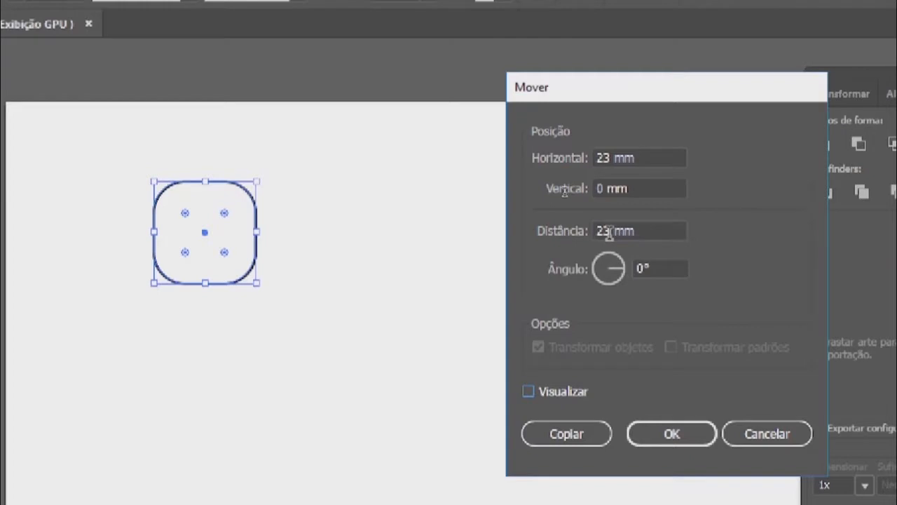
Set the move distance to 21 mm, preview it, and create a copy of the rounded square beside the original.
double_click(612, 232)
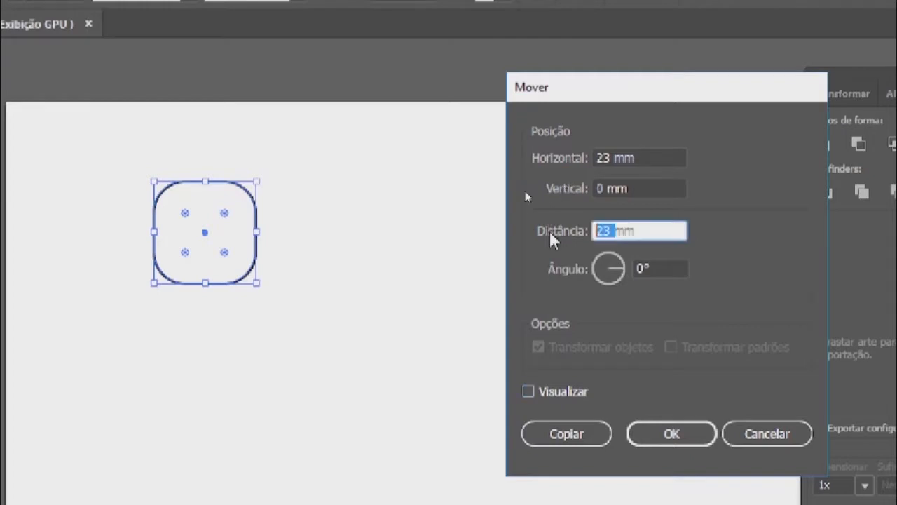
text(21)
click(528, 391)
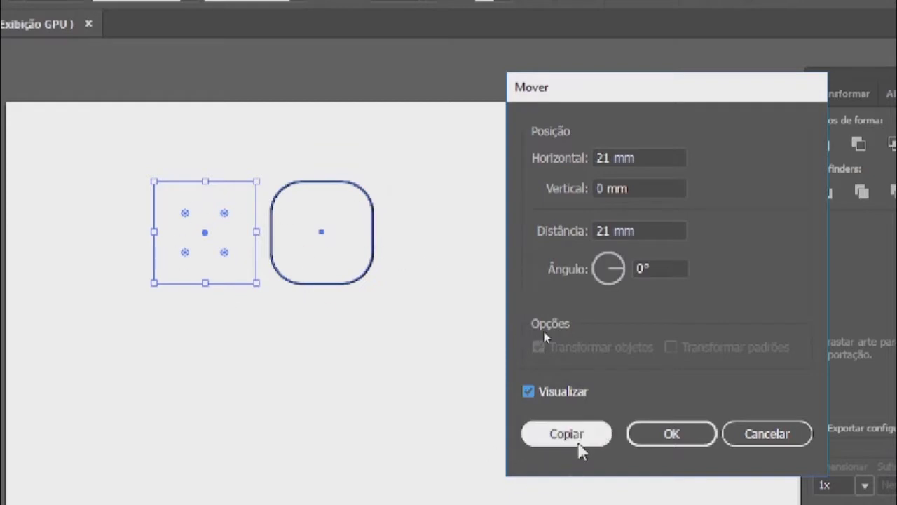
click(579, 445)
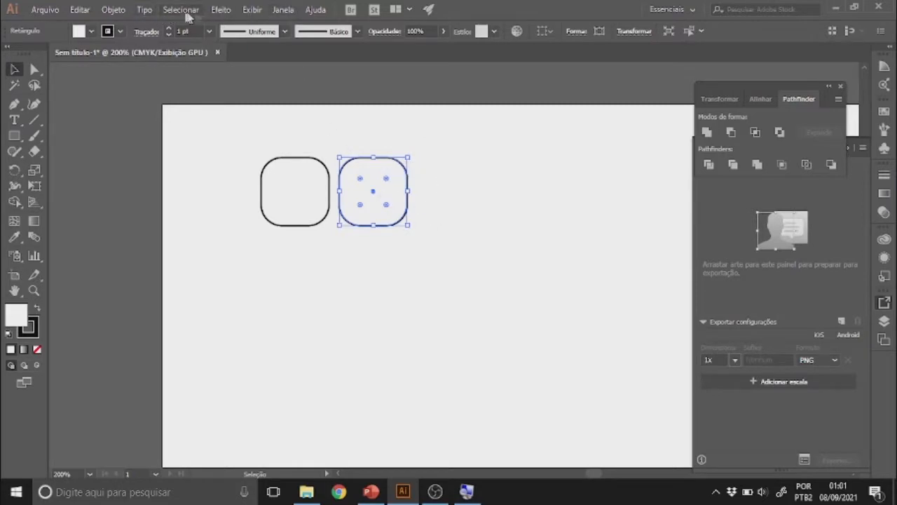
Use the Move transformation with the same 21 mm horizontal offset to copy the second square as a third one.
click(116, 10)
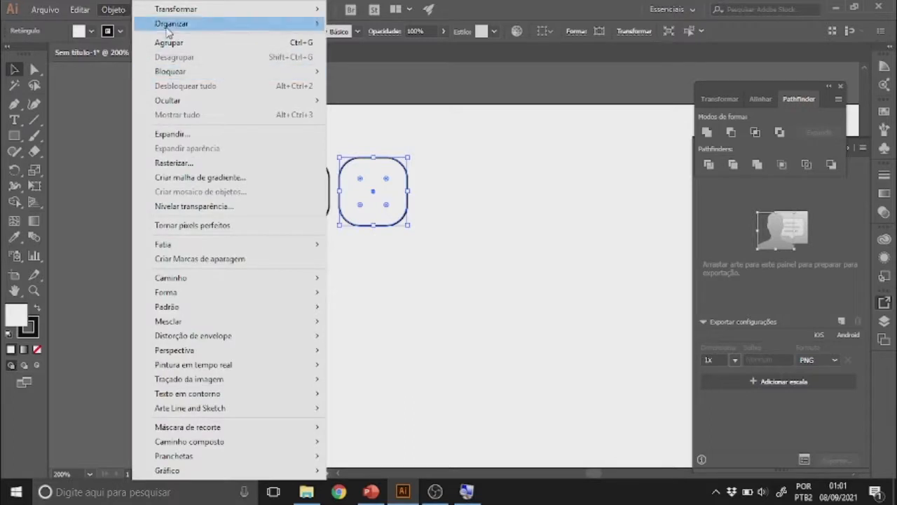
mouse_move(182, 9)
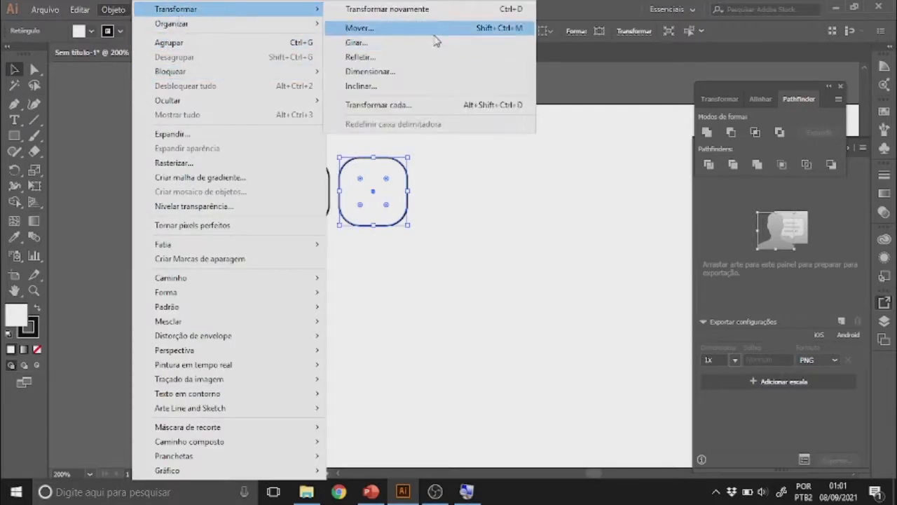
click(432, 29)
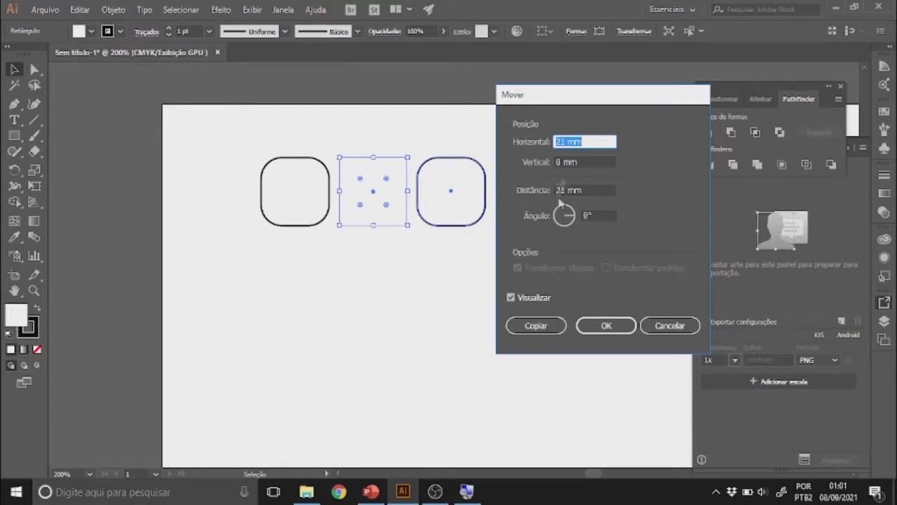
click(528, 326)
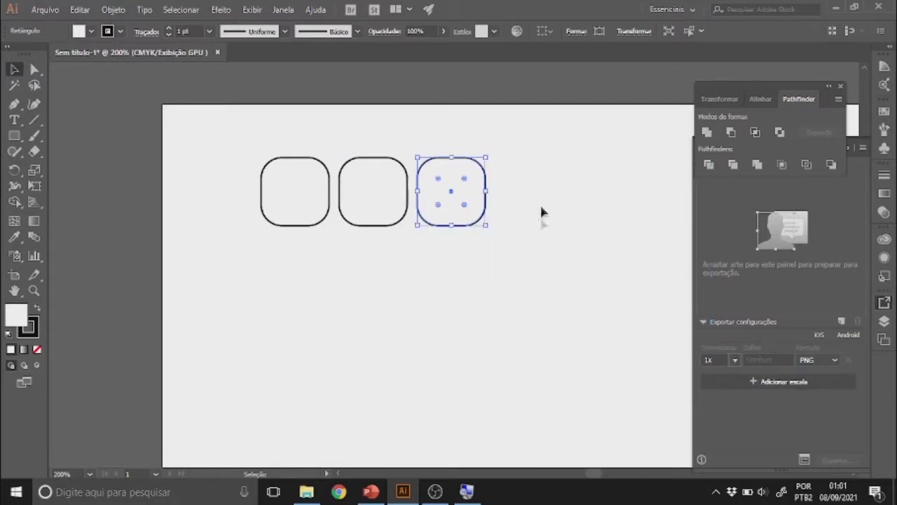
Repeat the copy transformation twice from the third square, and delete the two extra squares.
click(471, 356)
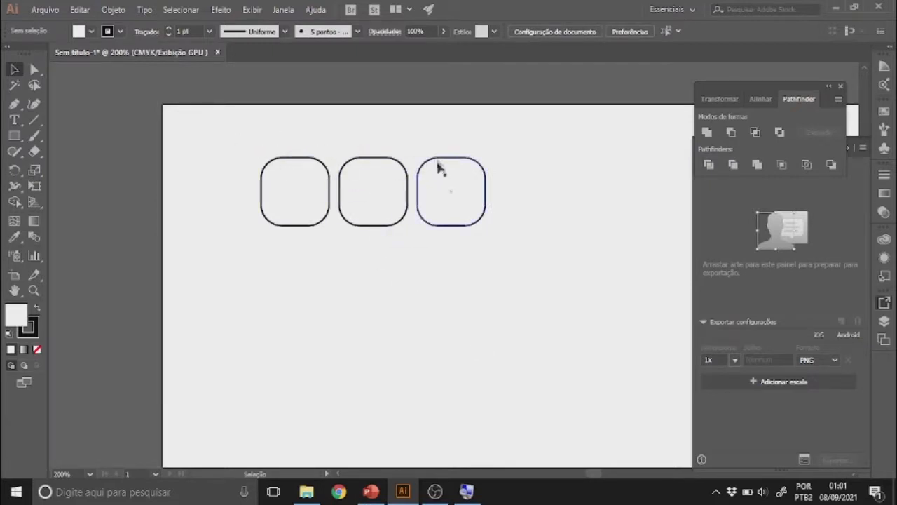
click(437, 163)
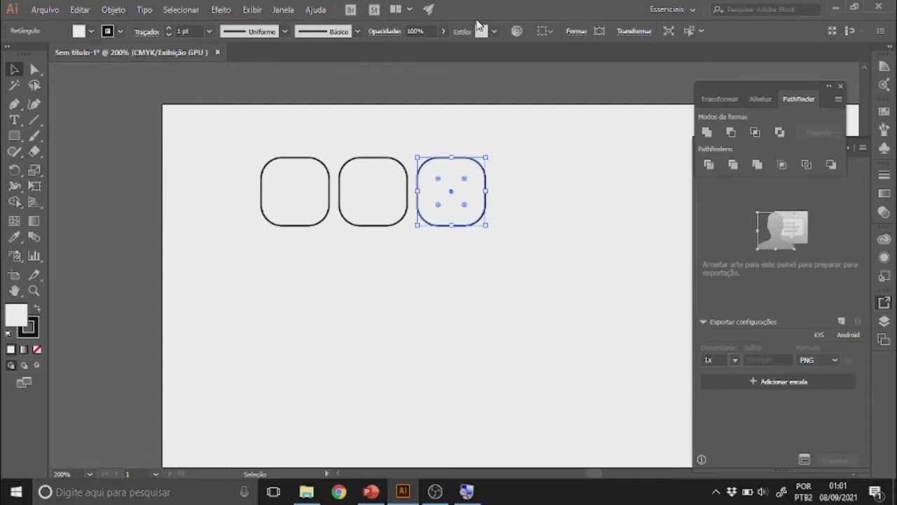
key(ctrl+d)
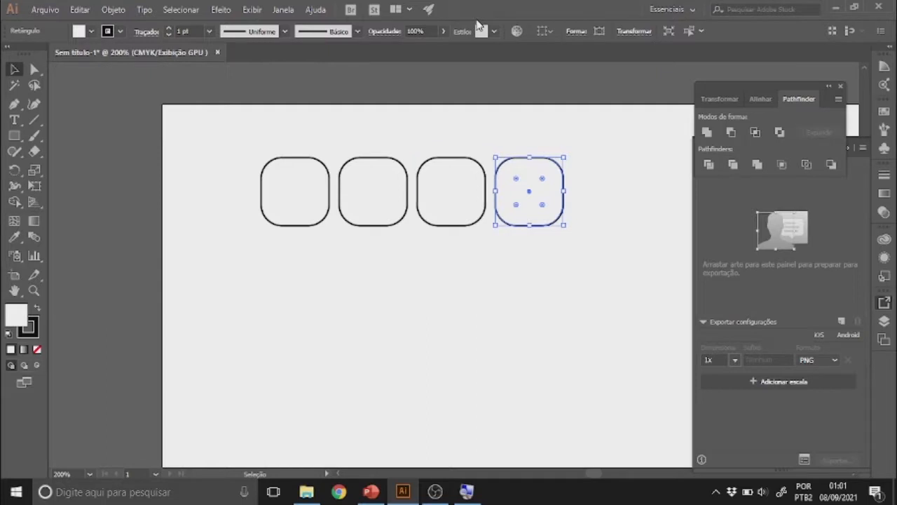
key(ctrl+d)
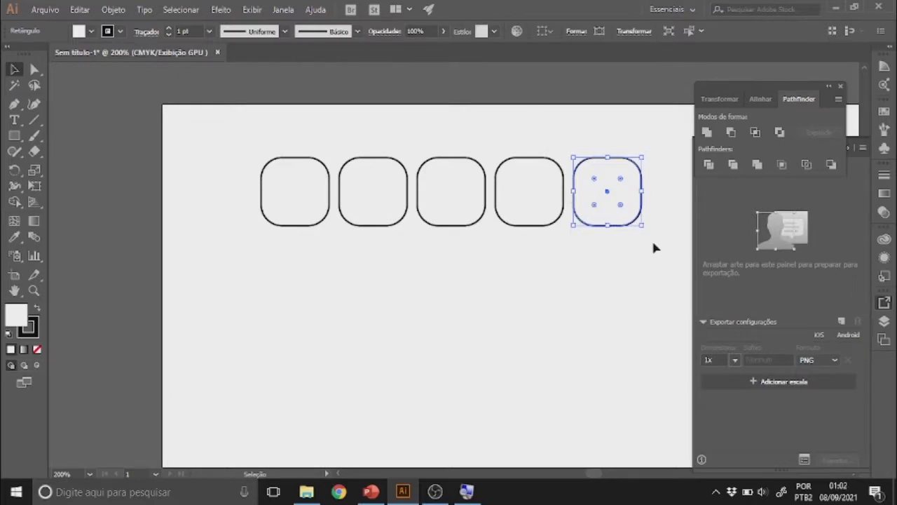
drag(653, 242, 494, 139)
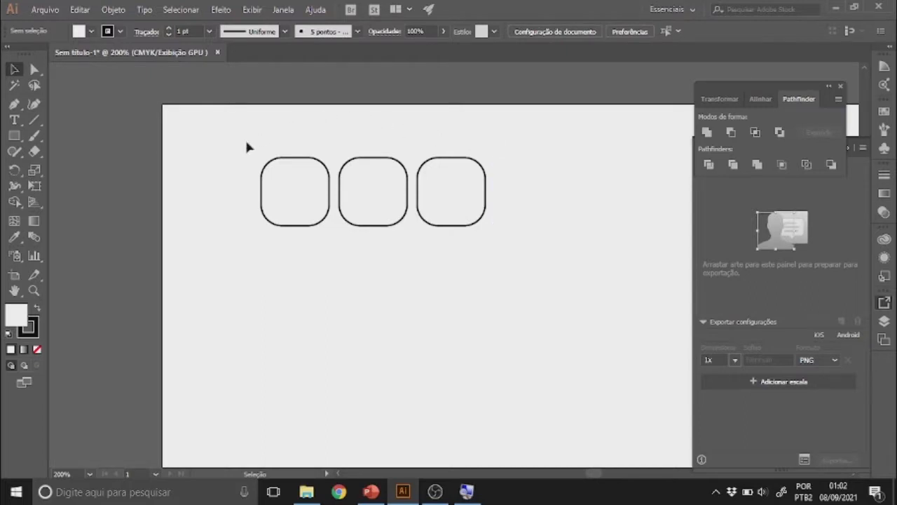
Open the Move transformation for all three squares and preview a 0 mm horizontal and -21 mm vertical offset.
drag(247, 142, 518, 237)
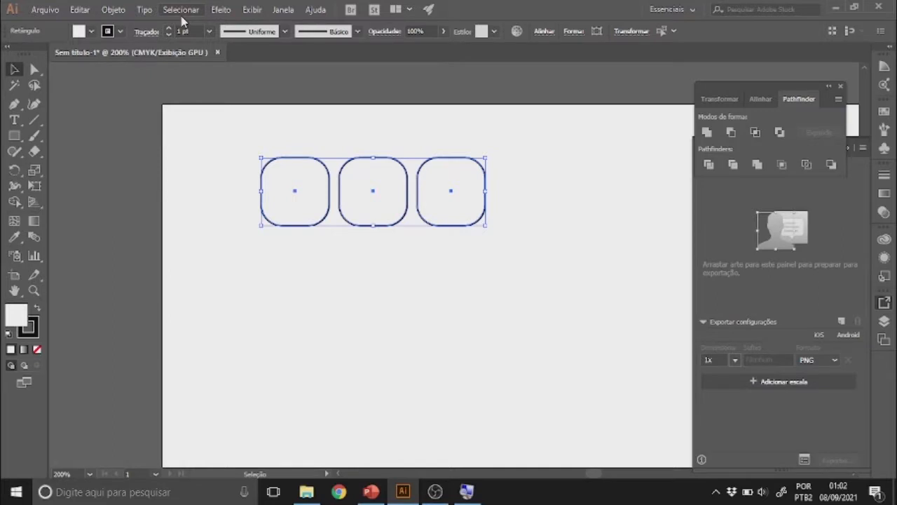
click(113, 10)
mouse_move(180, 10)
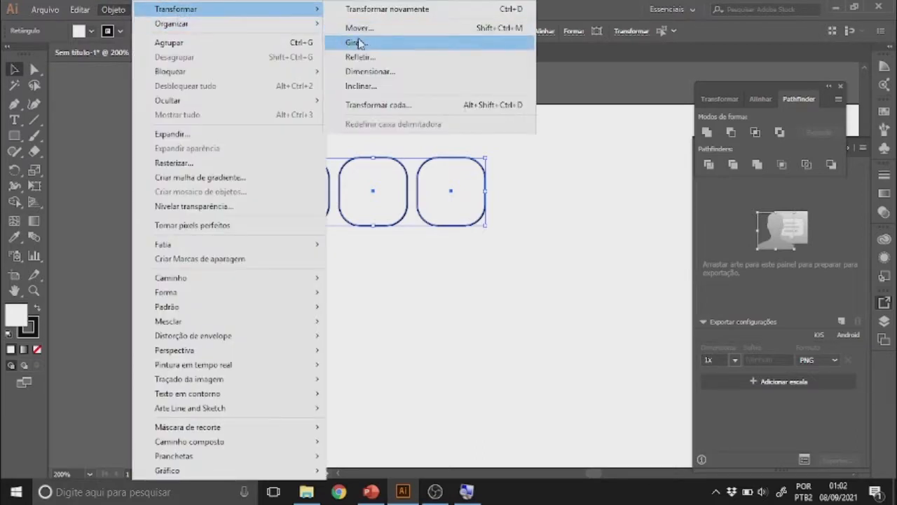
click(351, 26)
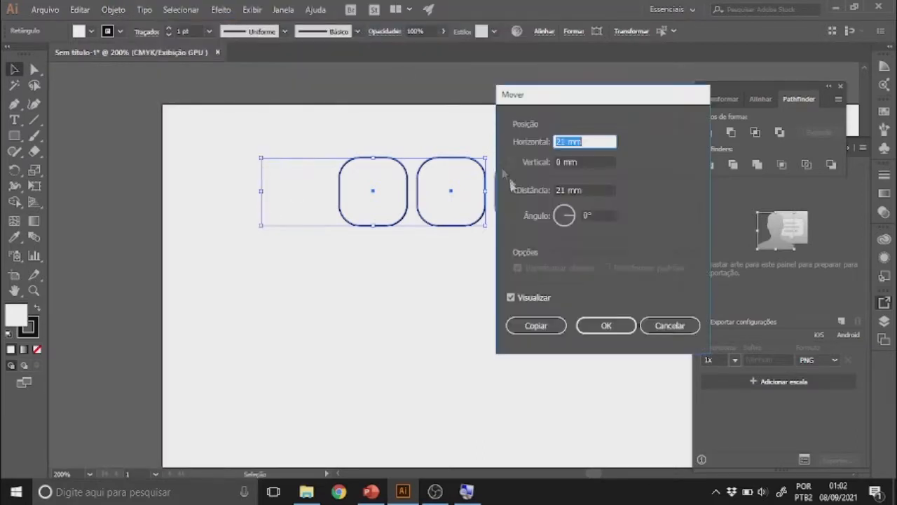
click(555, 190)
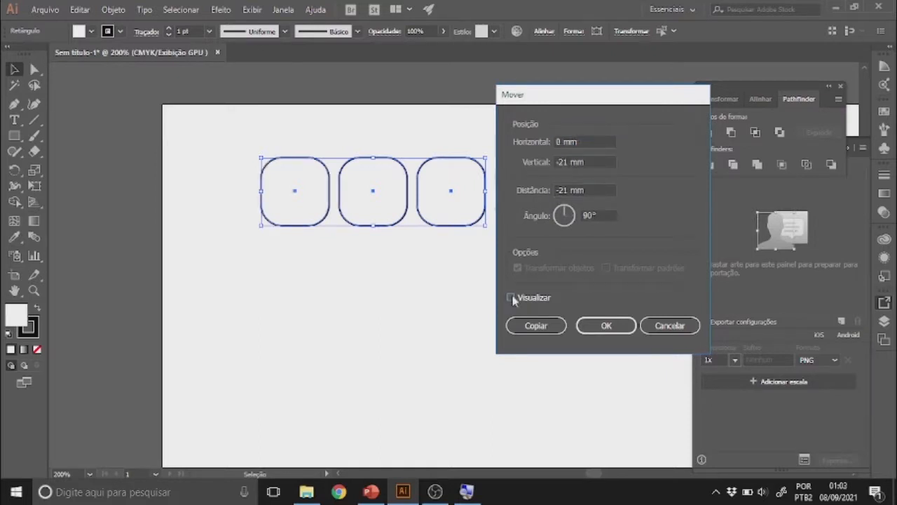
click(512, 298)
click(512, 298)
Set the row's move distance to 21 mm at a 90° angle and check the direction with the preview.
click(559, 190)
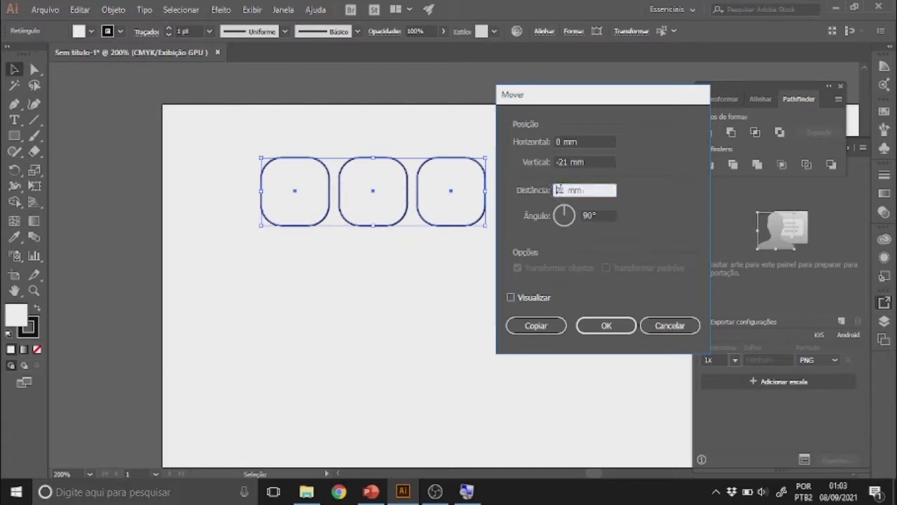
click(511, 298)
click(511, 298)
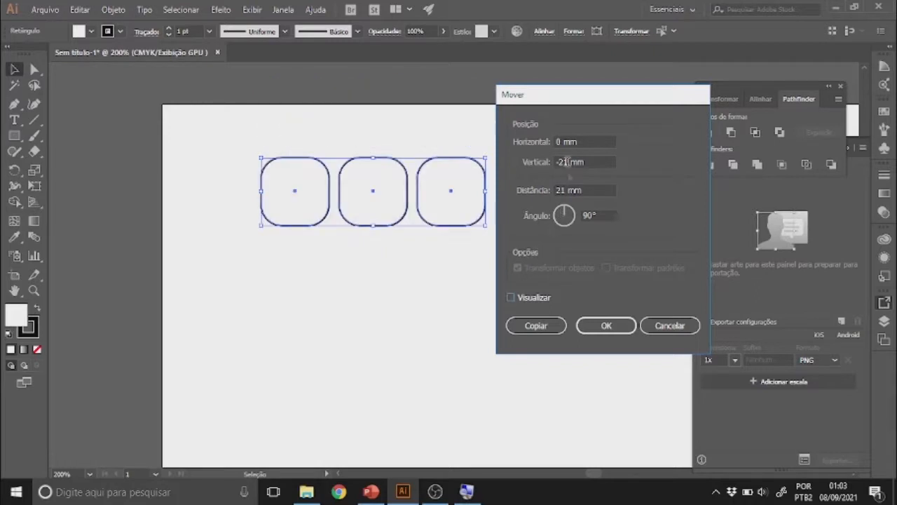
Set the vertical offset to 21 mm, check it with the preview, and copy the row of three squares below.
click(560, 162)
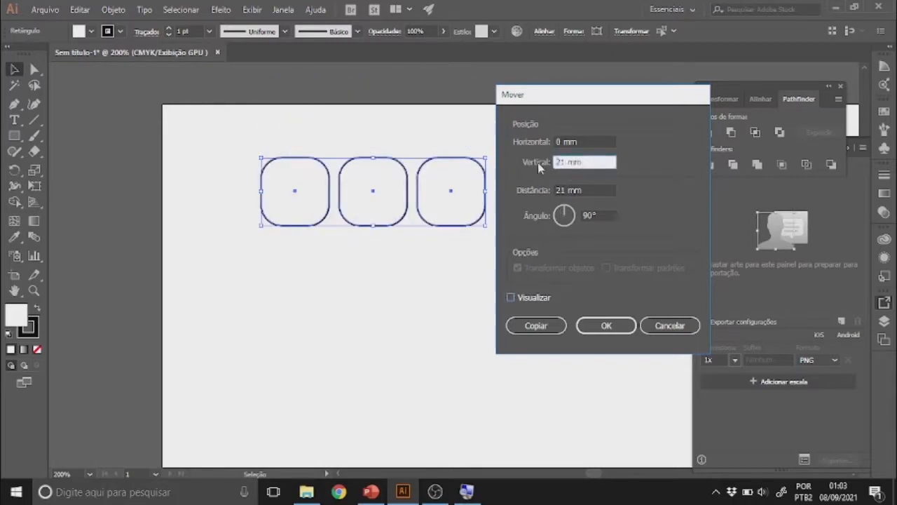
click(511, 298)
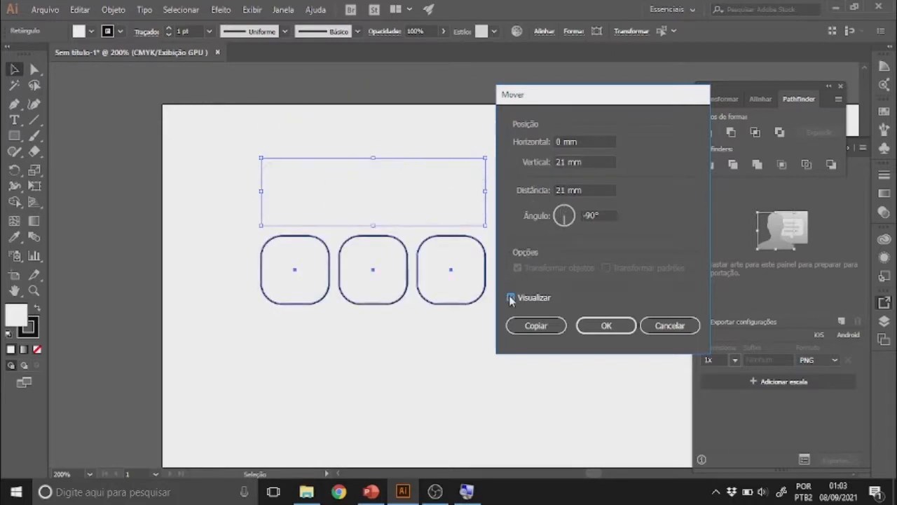
click(511, 297)
click(511, 297)
click(534, 326)
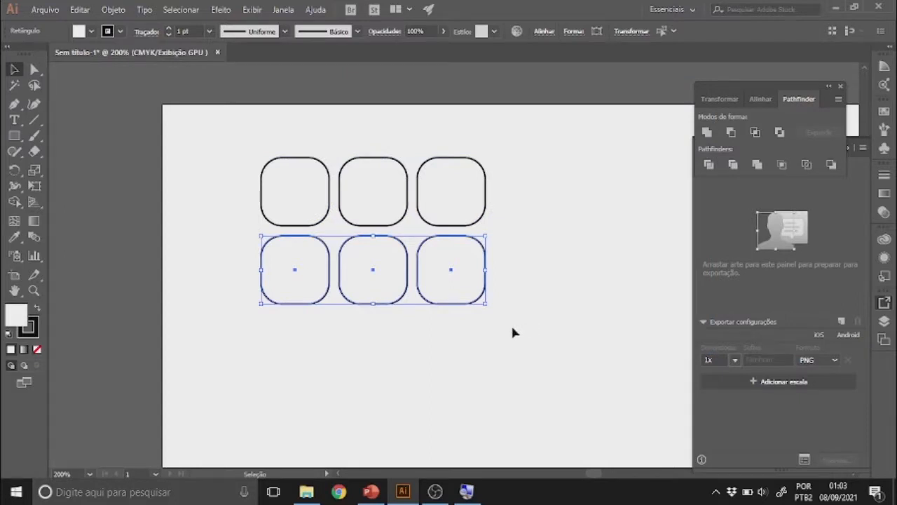
Repeat the copy transformation three times from the second row of squares to build a five-row grid.
click(512, 332)
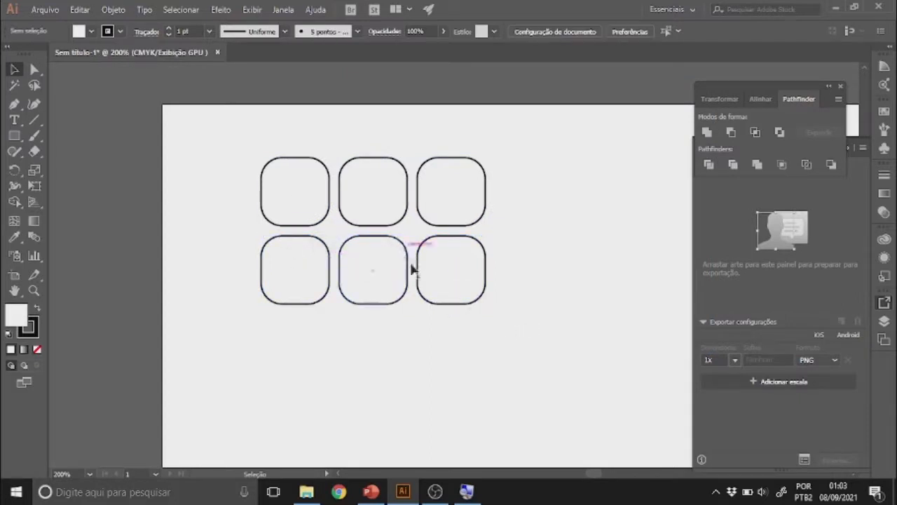
drag(256, 231, 533, 347)
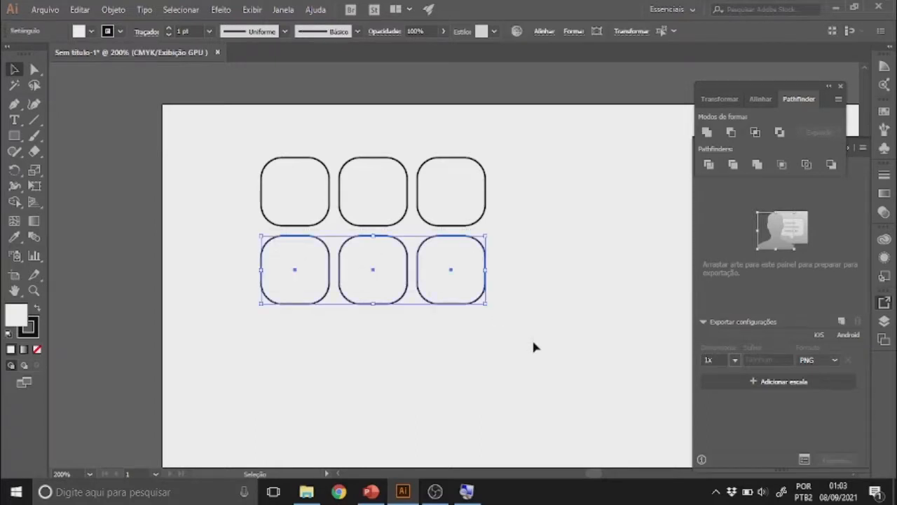
key(ctrl+d)
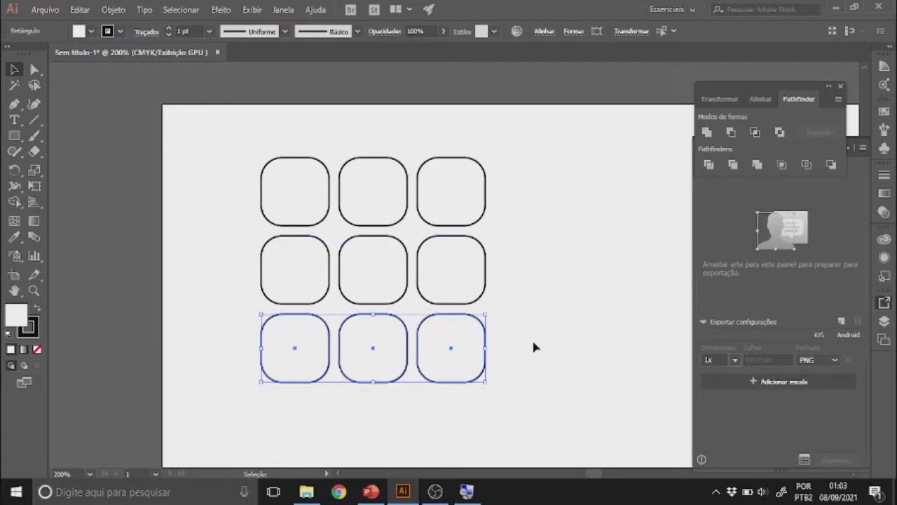
key(ctrl+d)
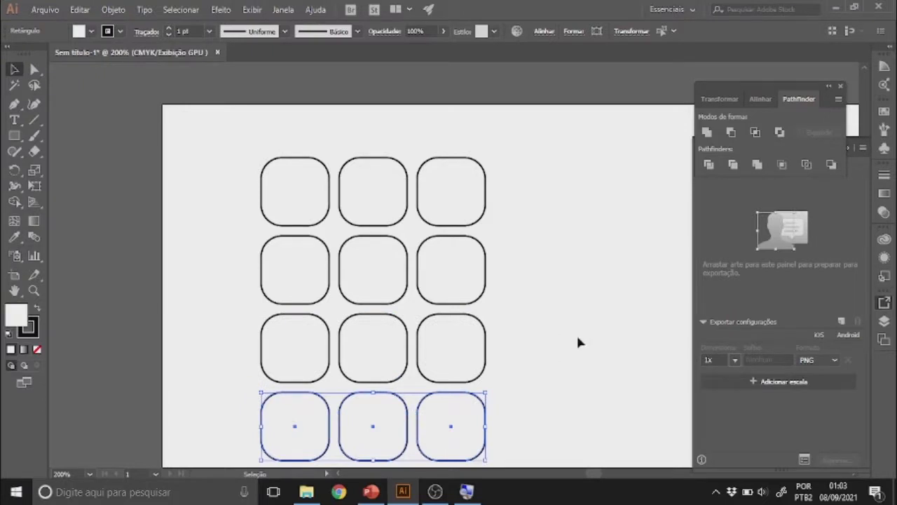
key(ctrl+minus)
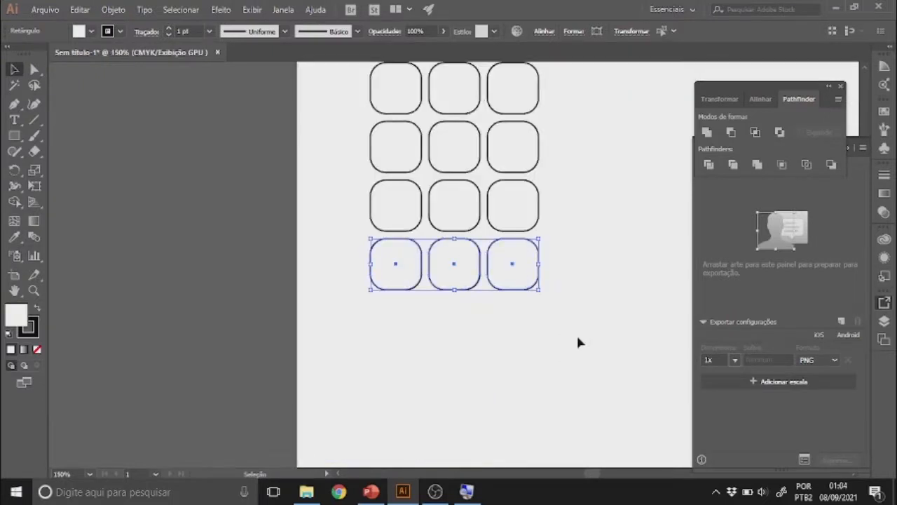
key(ctrl+d)
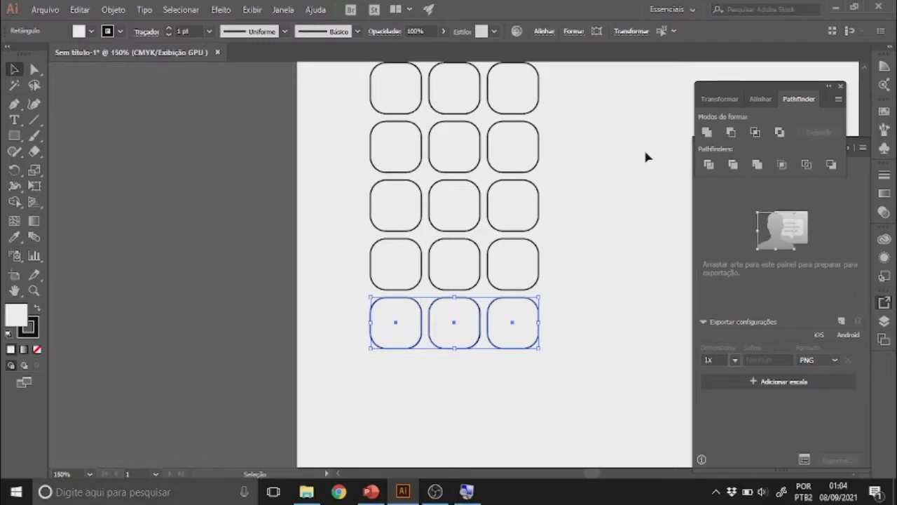
Delete the third square in the second and fourth rows, and remove the whole fifth row.
key(ctrl+0)
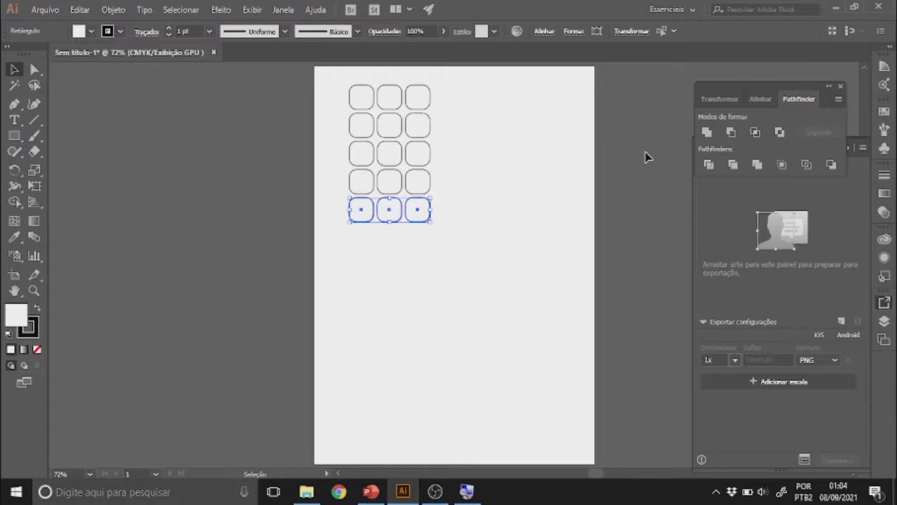
key(a)
key(ctrl+plus)
key(ctrl+plus)
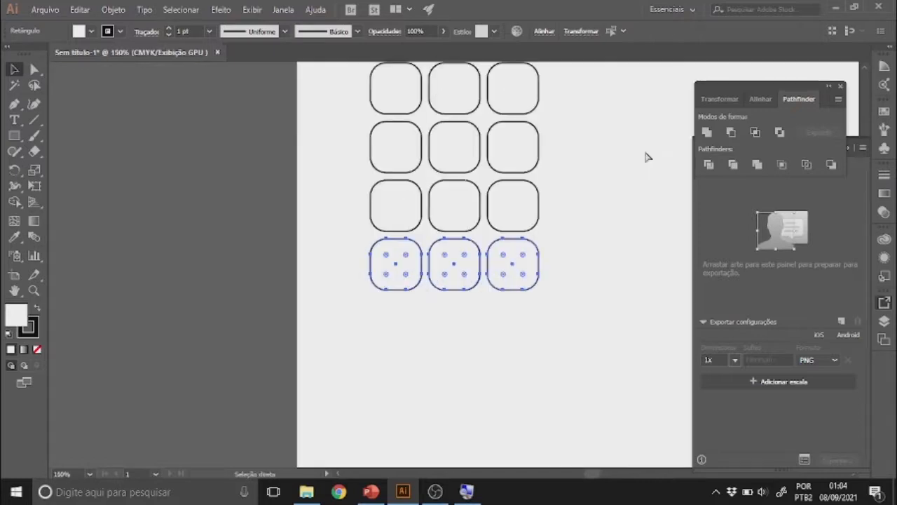
key(space)
drag(565, 155, 529, 250)
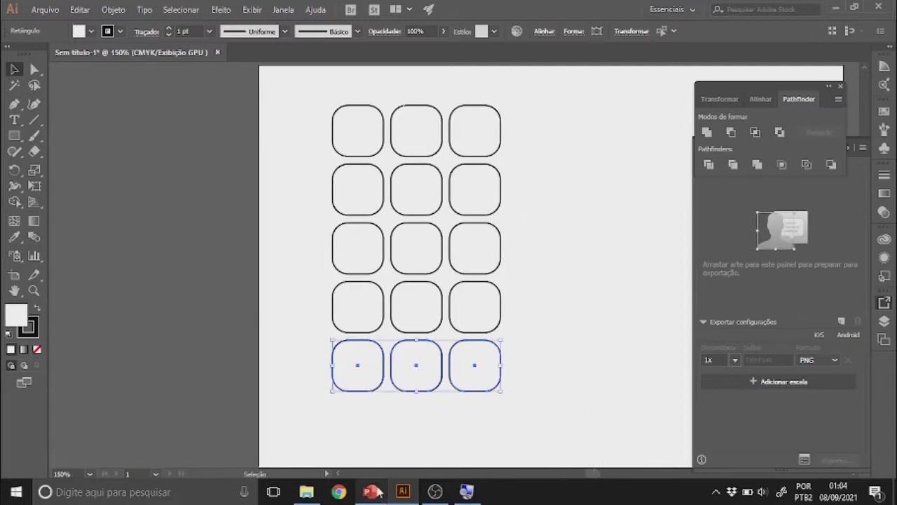
click(455, 427)
click(502, 190)
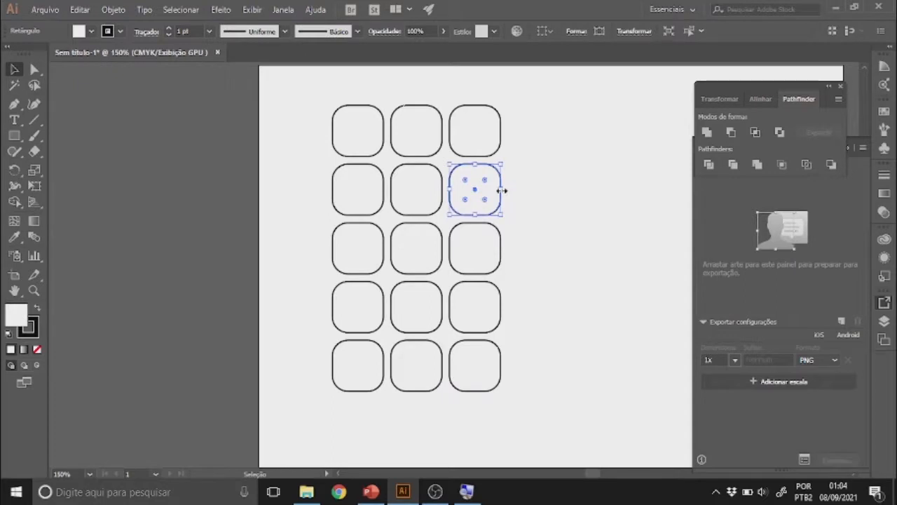
key(Delete)
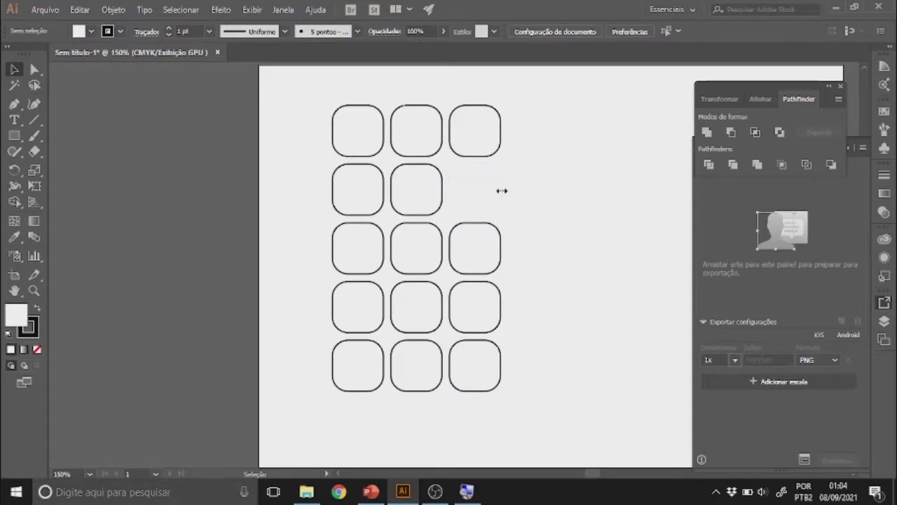
click(498, 303)
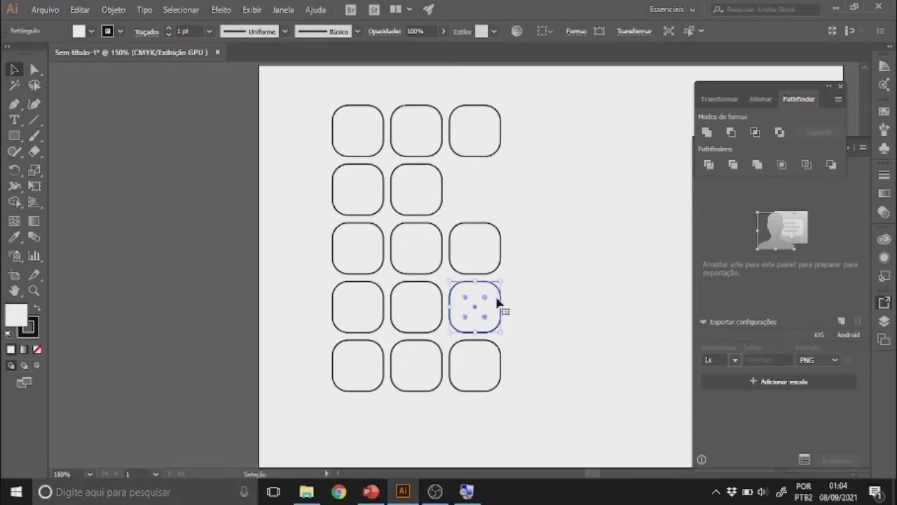
key(Delete)
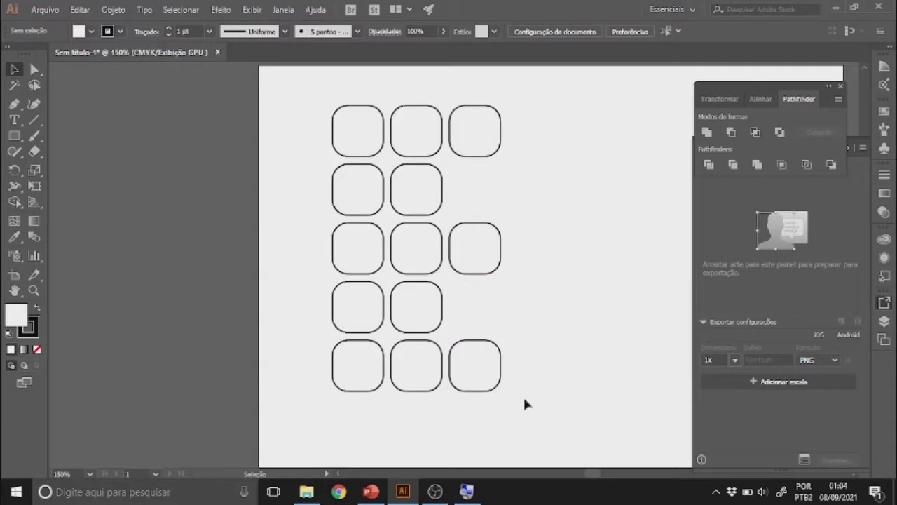
drag(523, 399, 317, 344)
key(Delete)
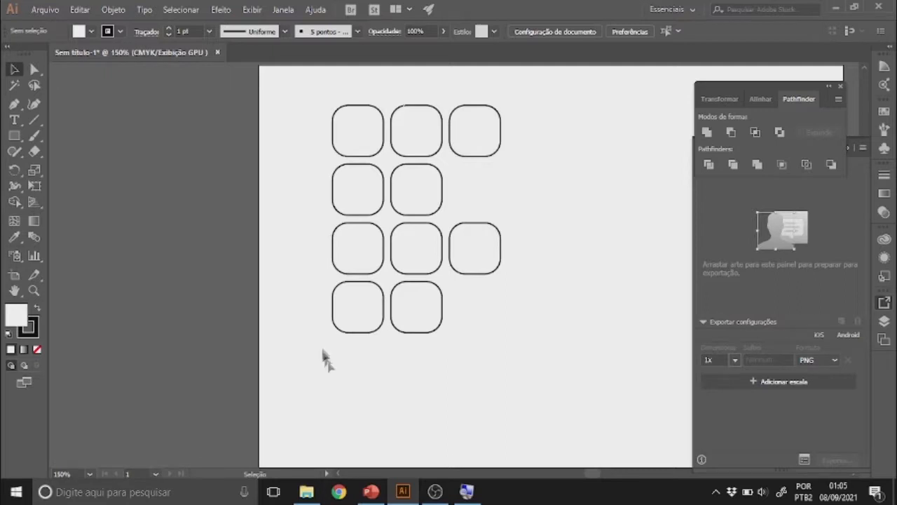
Round the corners of the first square in the top row to the maximum so it forms a circle.
click(365, 147)
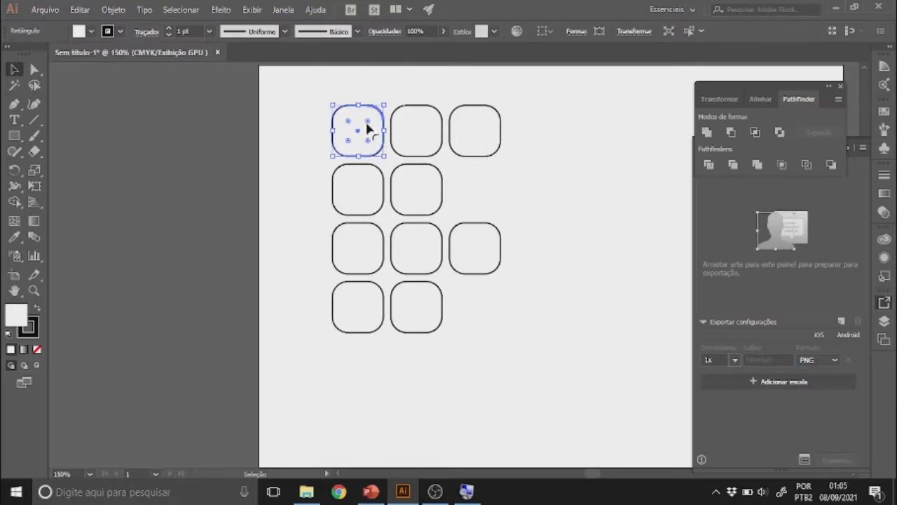
drag(366, 129, 346, 144)
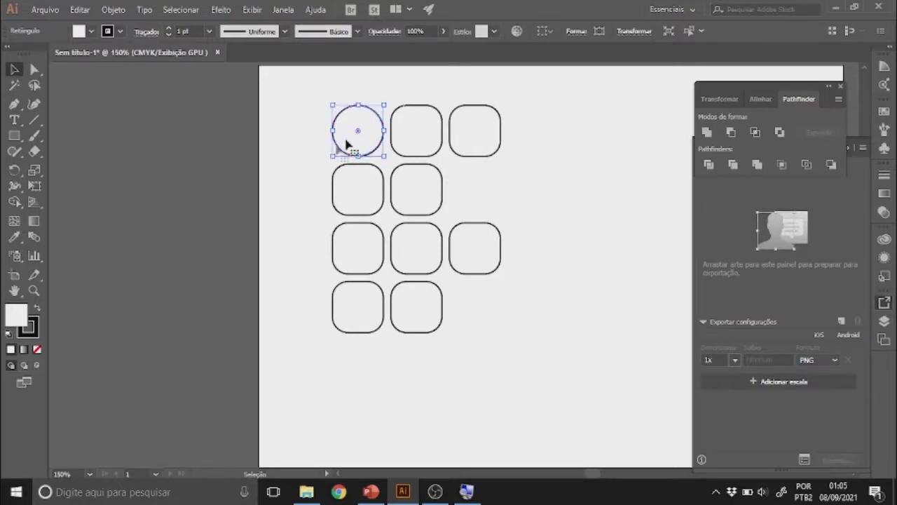
click(520, 109)
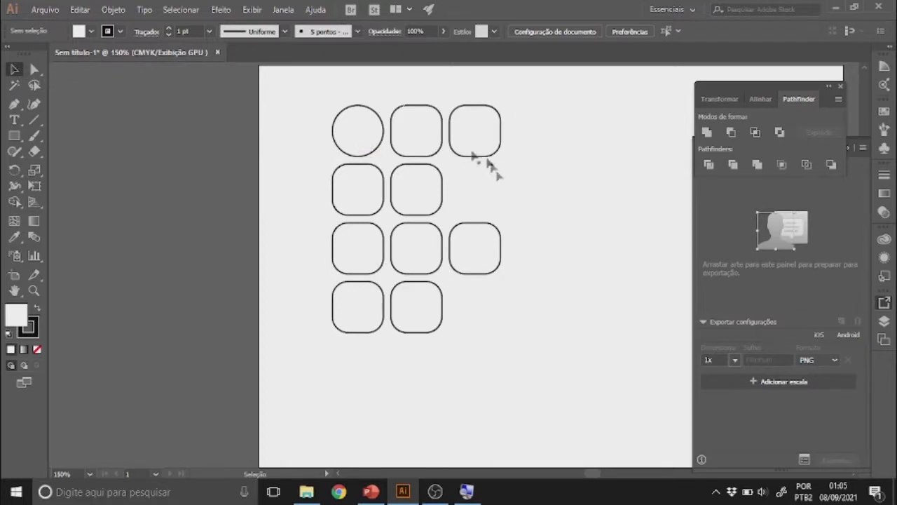
Select the nine rounded squares without the circle and unite them with Pathfinder.
click(430, 137)
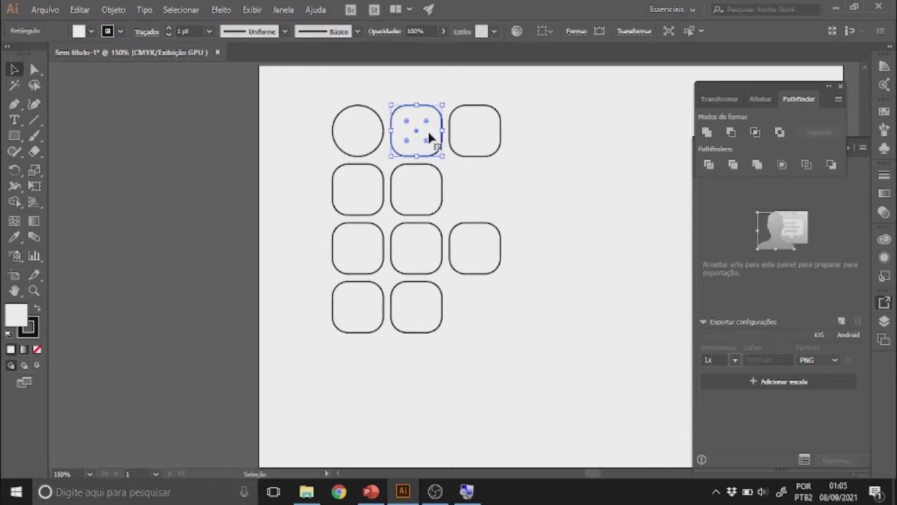
shift+click(474, 137)
shift+click(394, 202)
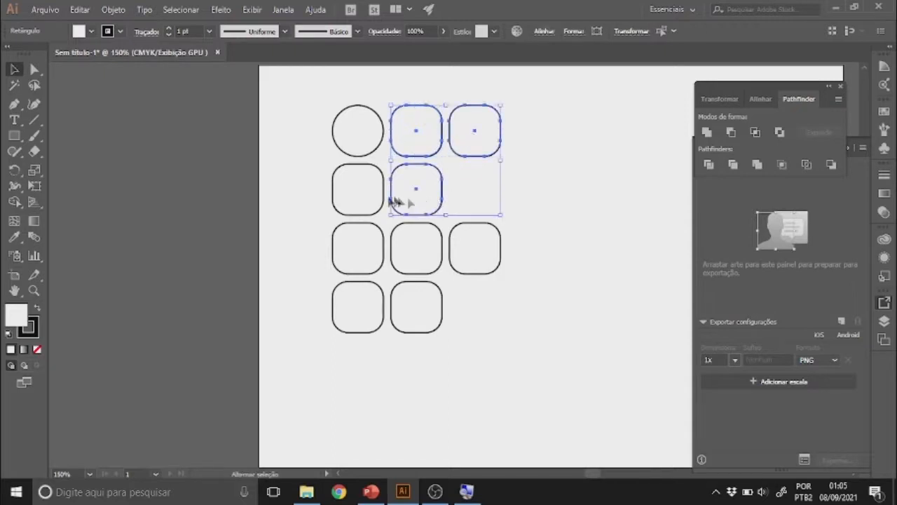
shift+click(356, 199)
shift+click(348, 250)
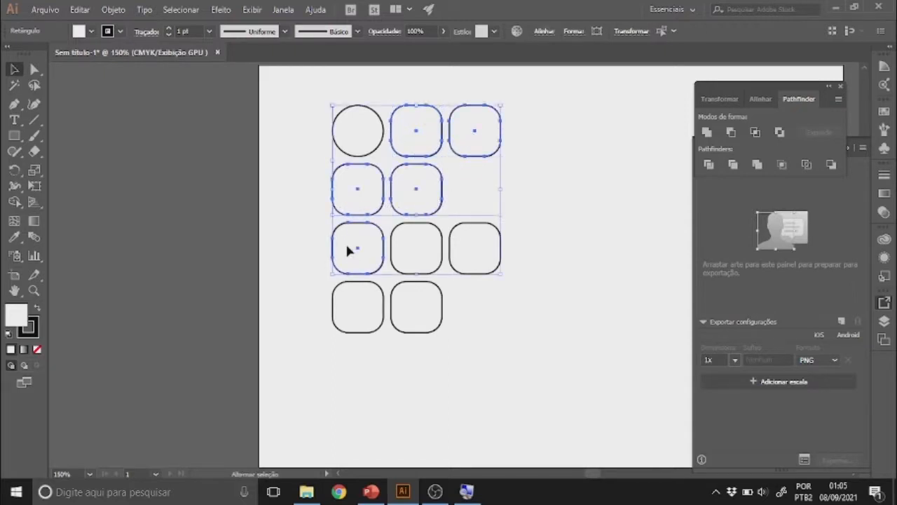
shift+click(405, 257)
shift+click(471, 257)
shift+click(429, 304)
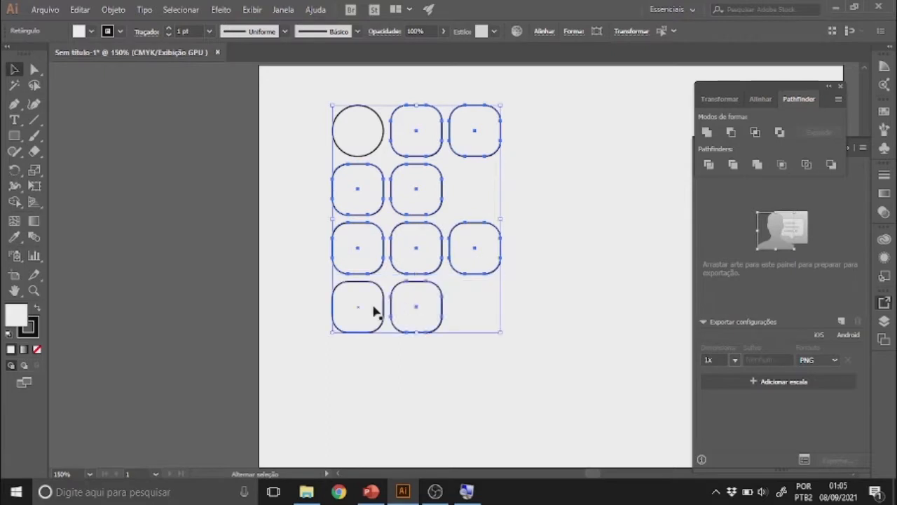
shift+click(370, 310)
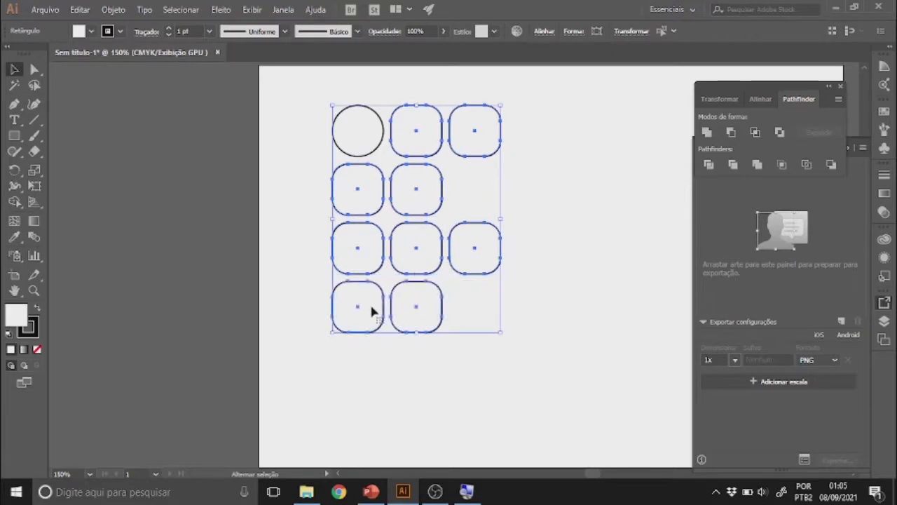
click(709, 139)
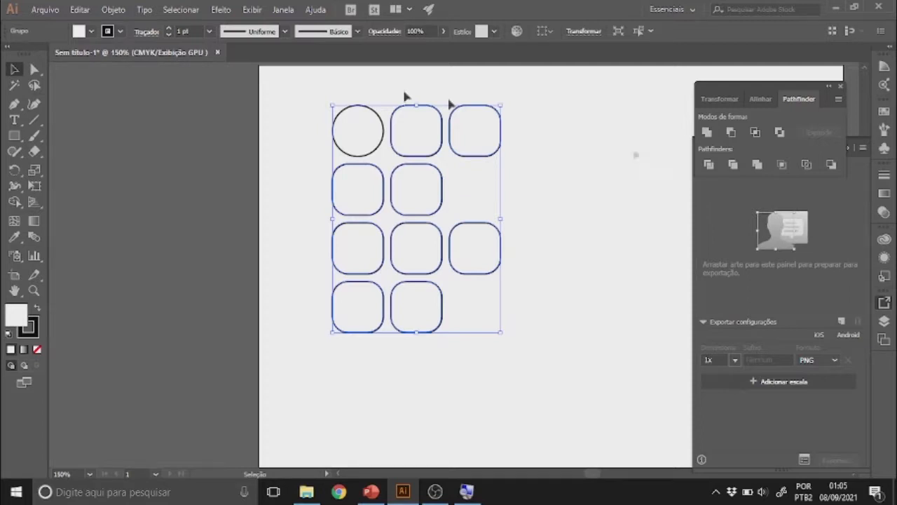
Fill the united squares with green and the circle with red.
click(91, 33)
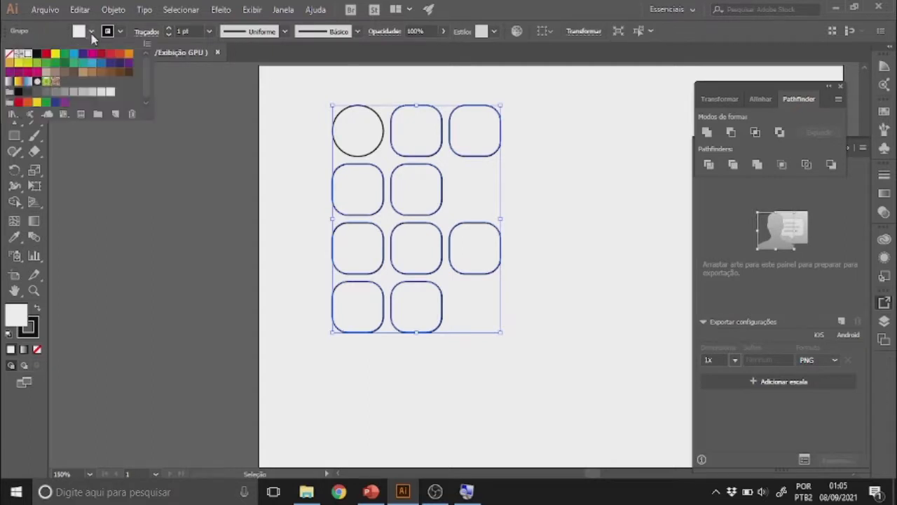
click(54, 65)
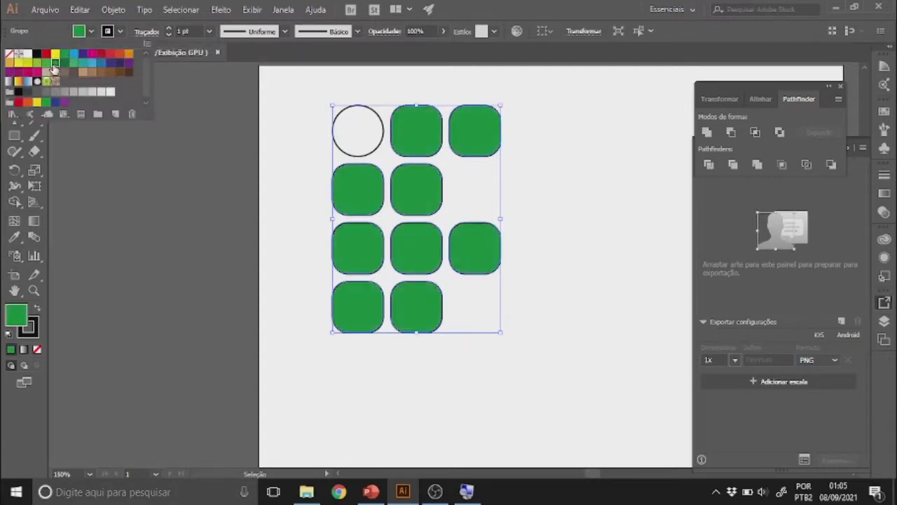
click(359, 130)
click(91, 33)
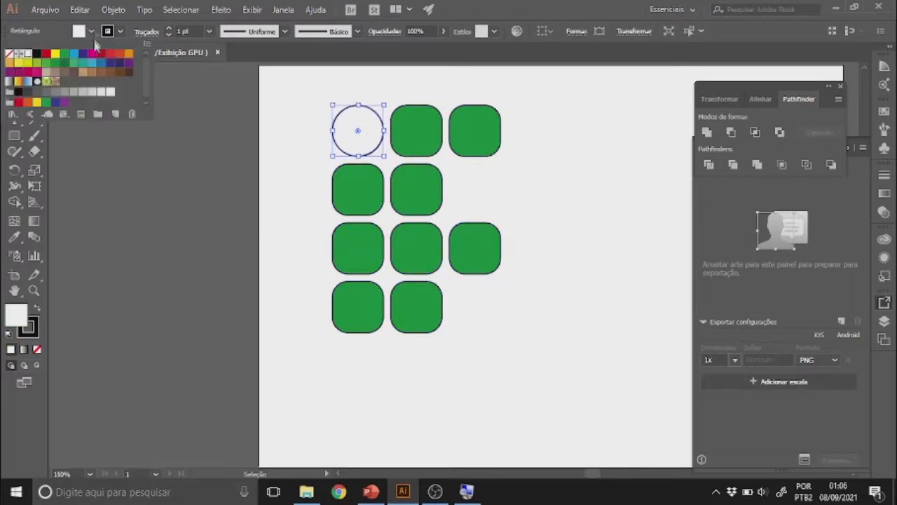
click(46, 53)
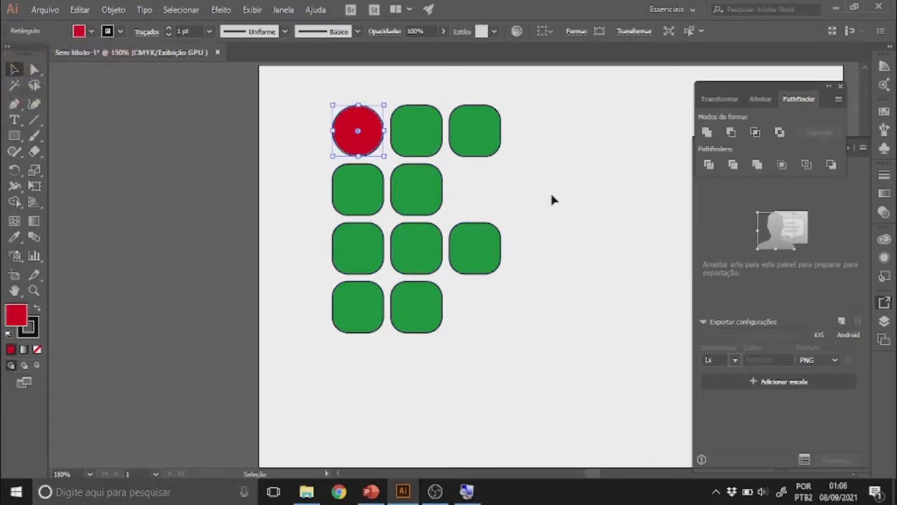
Remove the stroke from the circle and all the squares.
drag(316, 110, 532, 373)
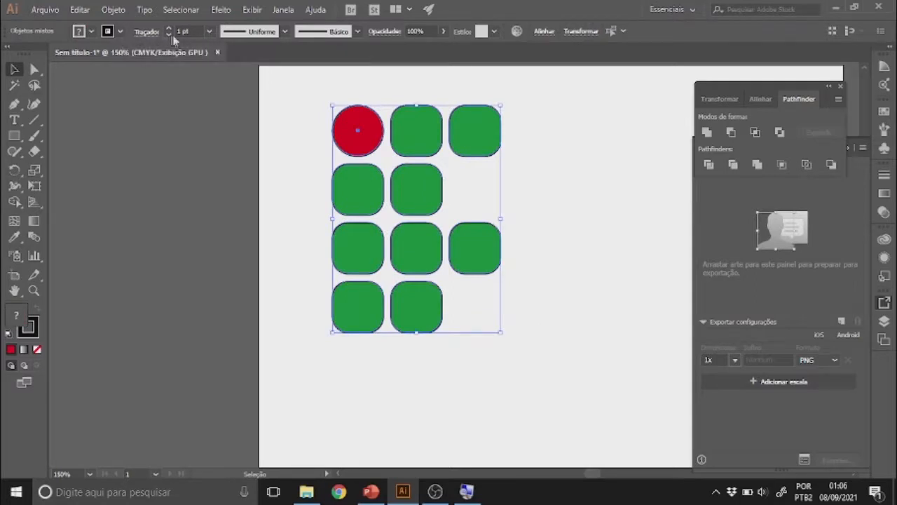
click(209, 31)
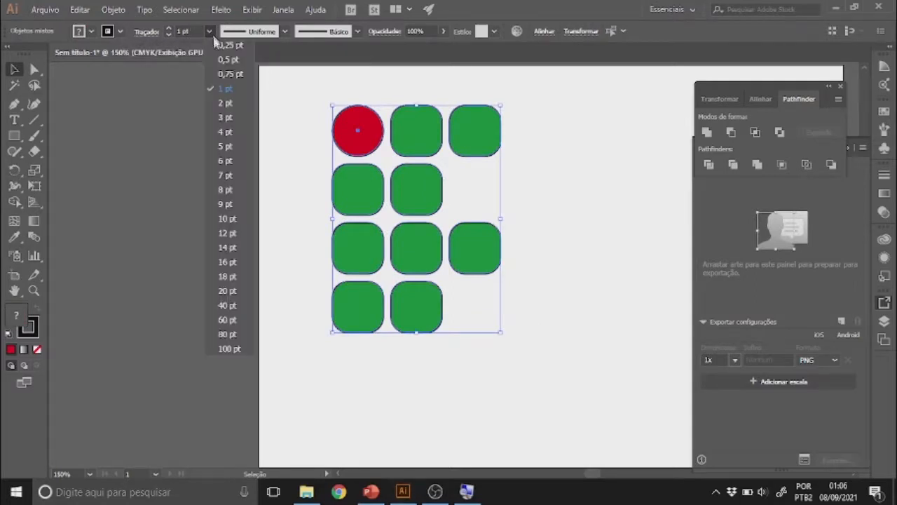
click(119, 33)
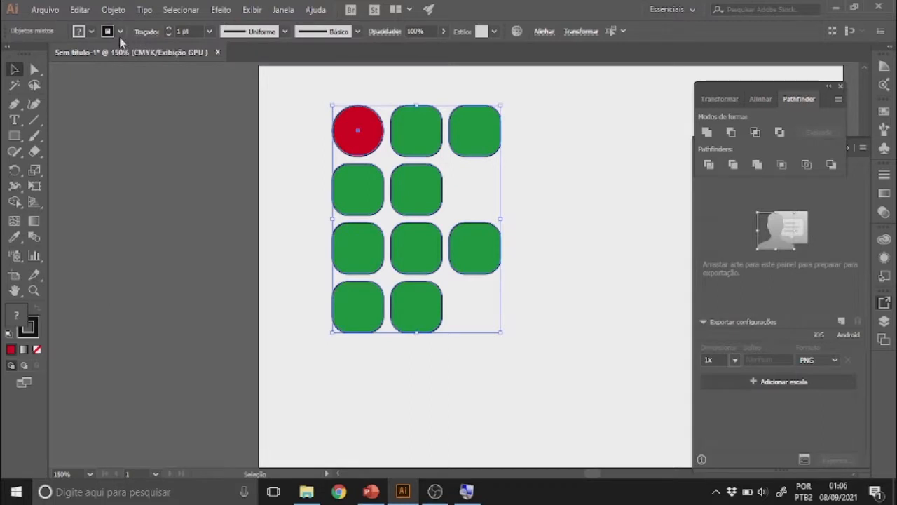
click(119, 32)
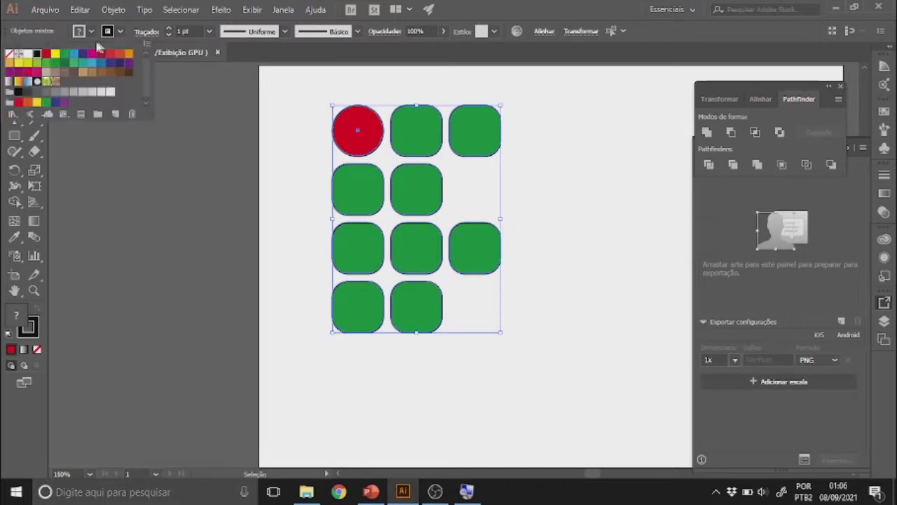
click(8, 55)
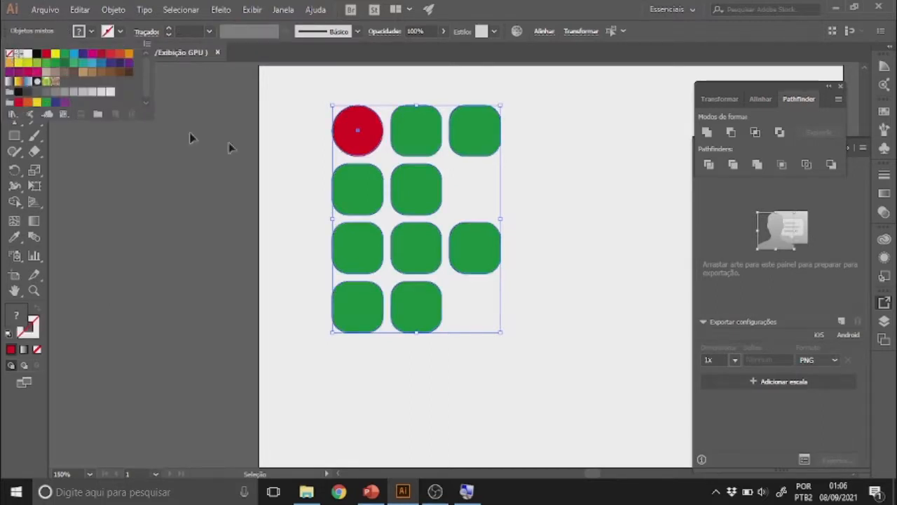
Scale the red circle and all green squares down slightly and group them.
drag(322, 68, 549, 372)
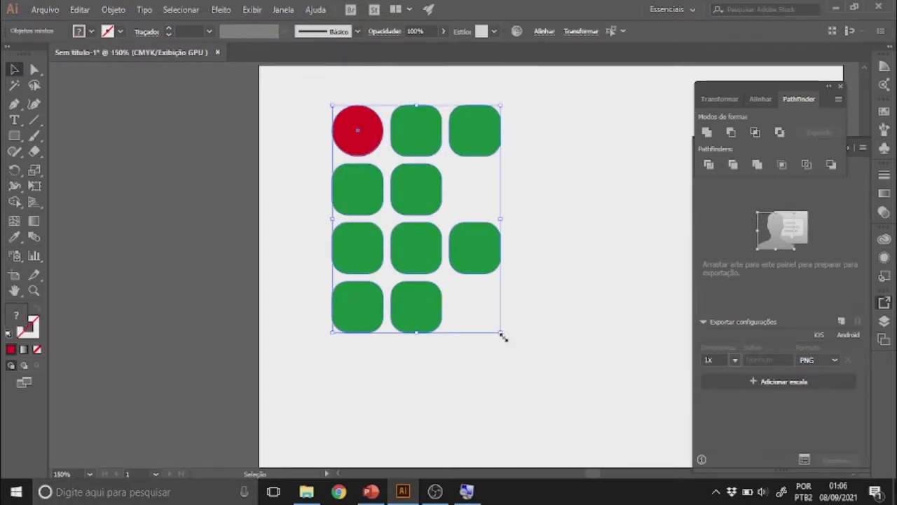
drag(503, 337, 477, 297)
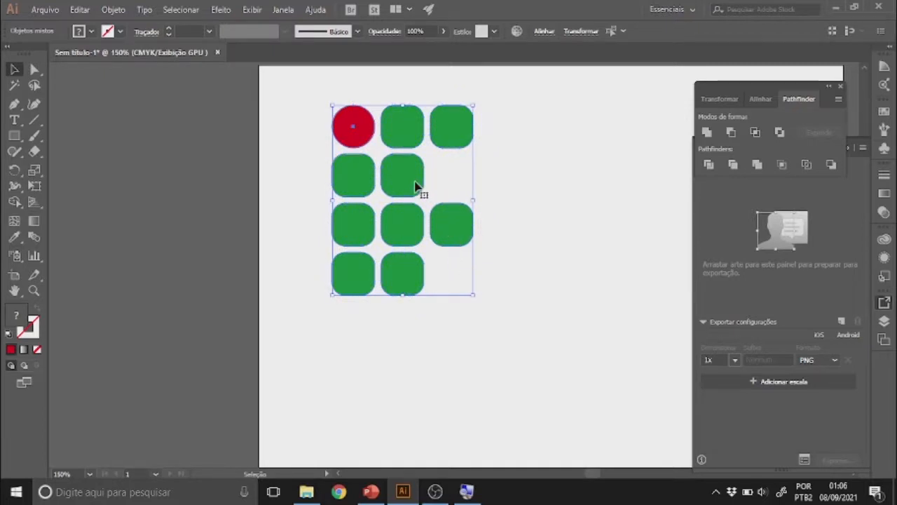
click(111, 11)
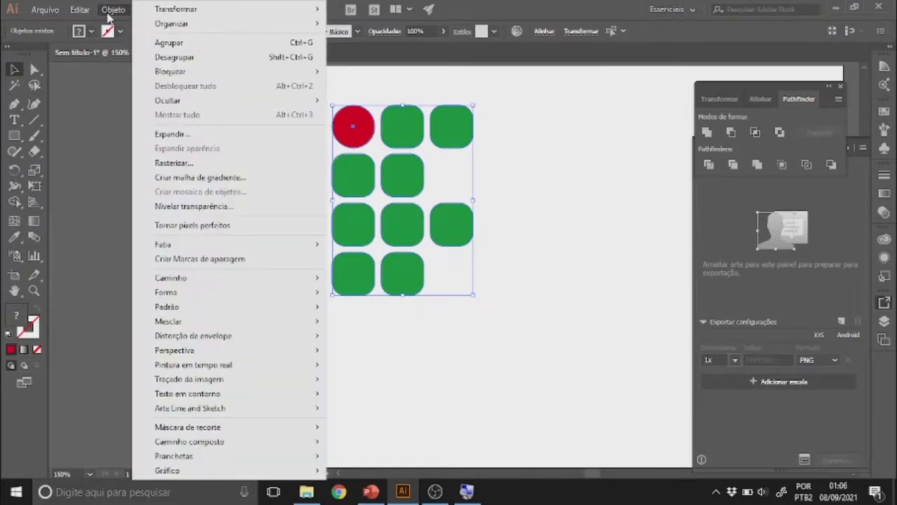
click(172, 46)
click(475, 173)
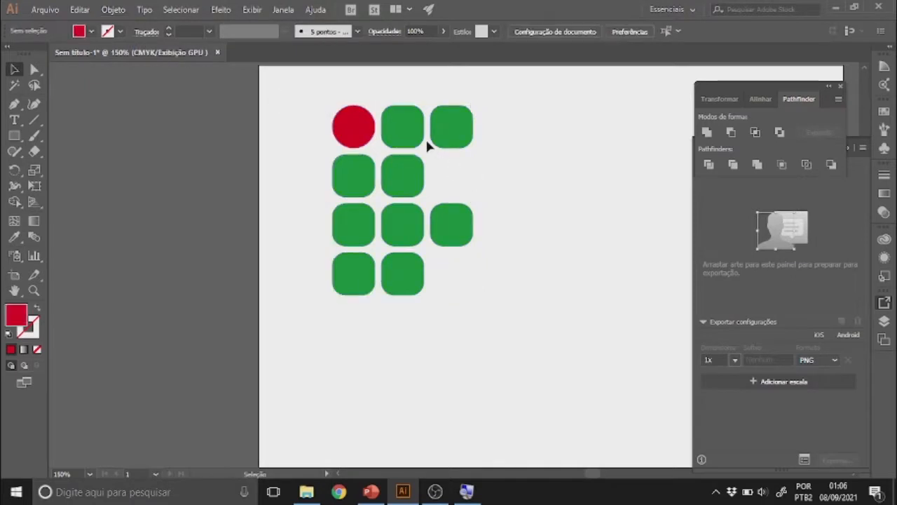
Move the grouped circle and squares to the right and slightly up on the artboard.
drag(435, 143, 475, 149)
drag(483, 142, 492, 142)
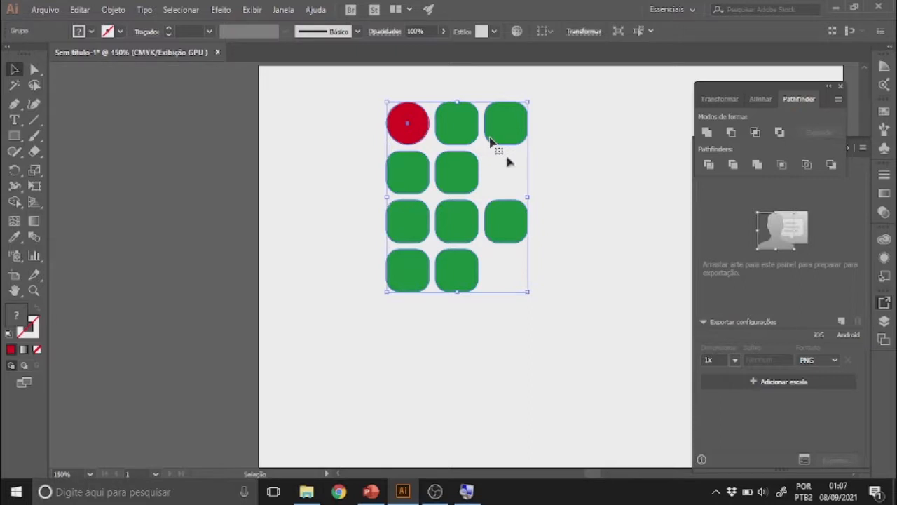
click(559, 222)
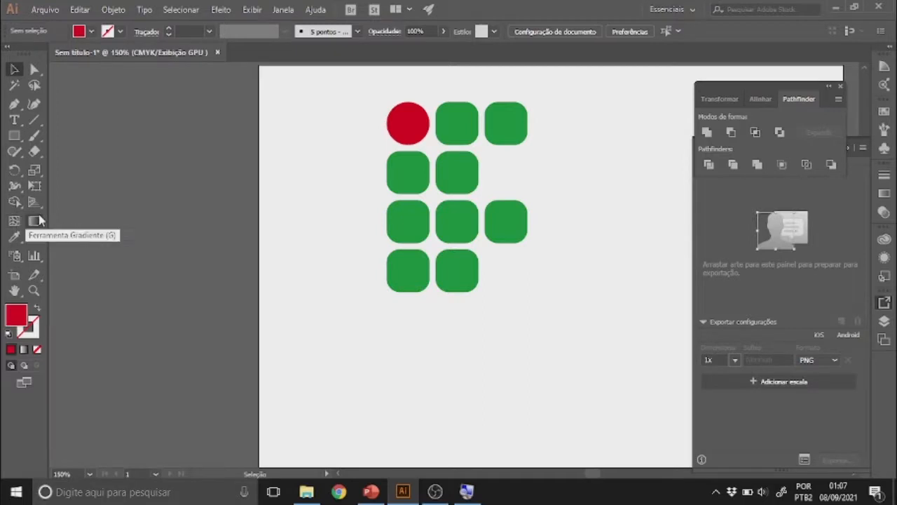
Add the text "INSTITUTO FEDERAL" on two lines below the group of squares.
click(14, 120)
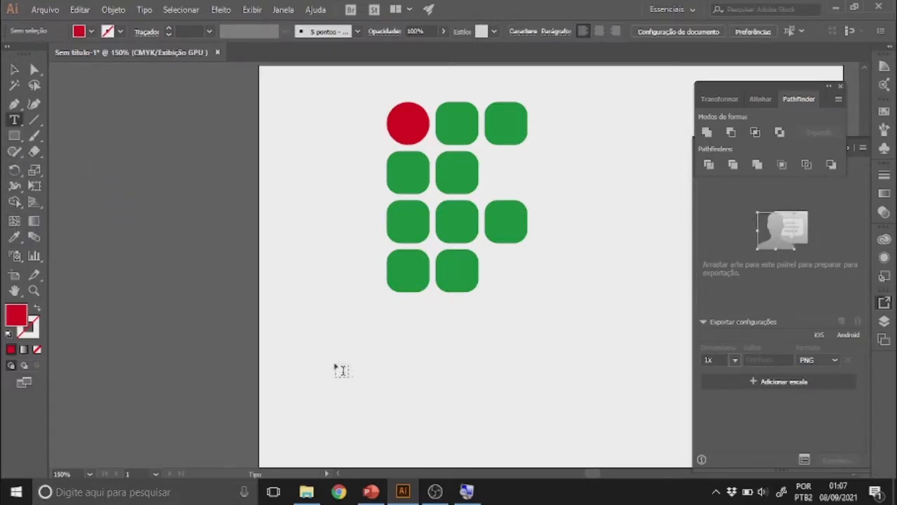
click(355, 320)
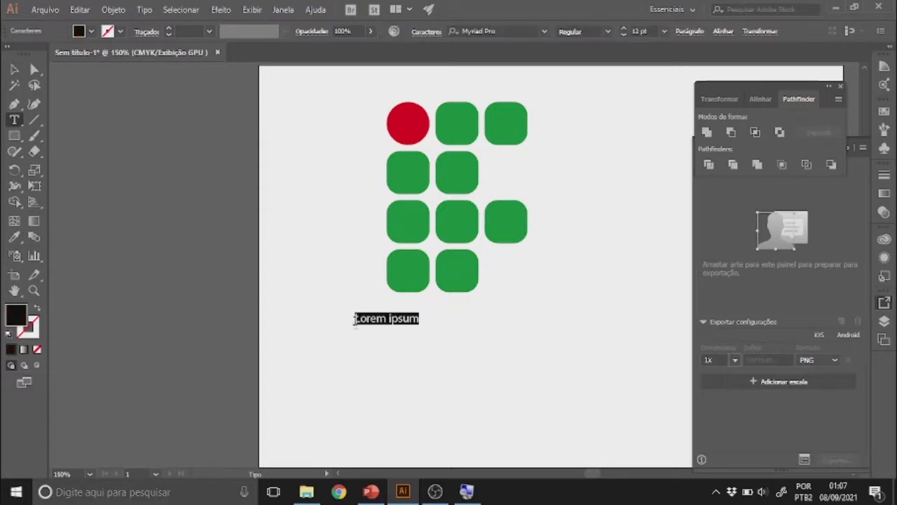
key(BackSpace)
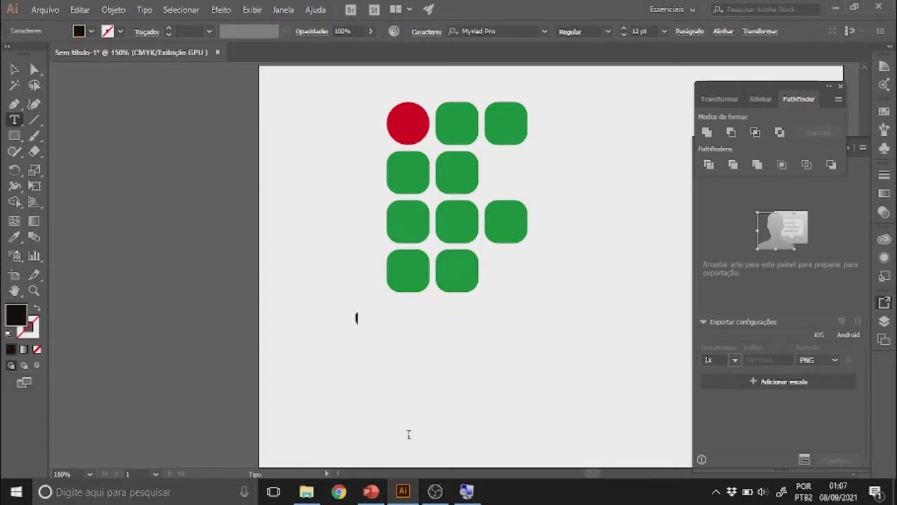
text(INSTITUTO)
key(Return)
text(FE)
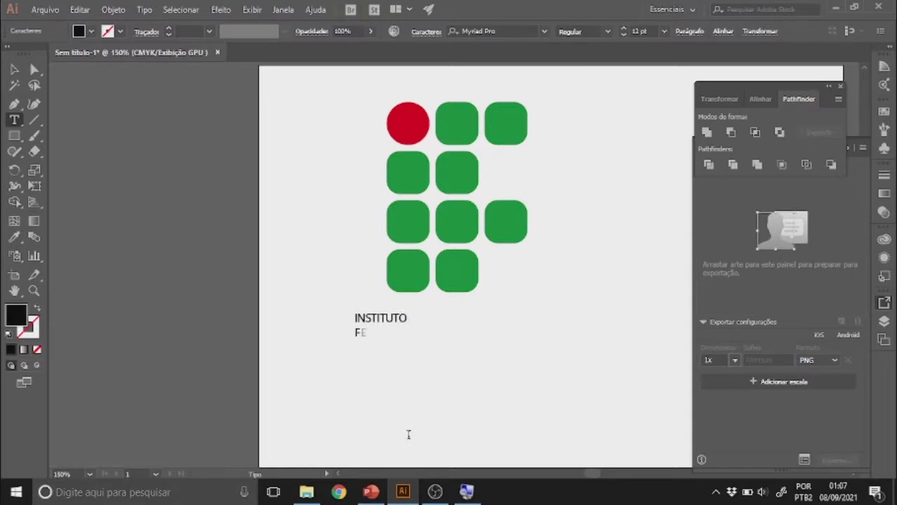
text(DERAL)
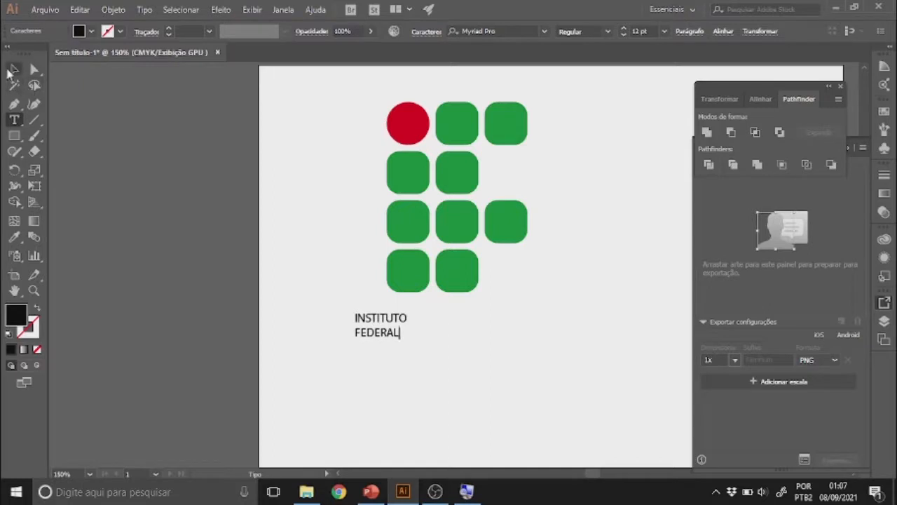
Enlarge the "INSTITUTO FEDERAL" text to about 32 pt and place it directly under the squares.
click(14, 68)
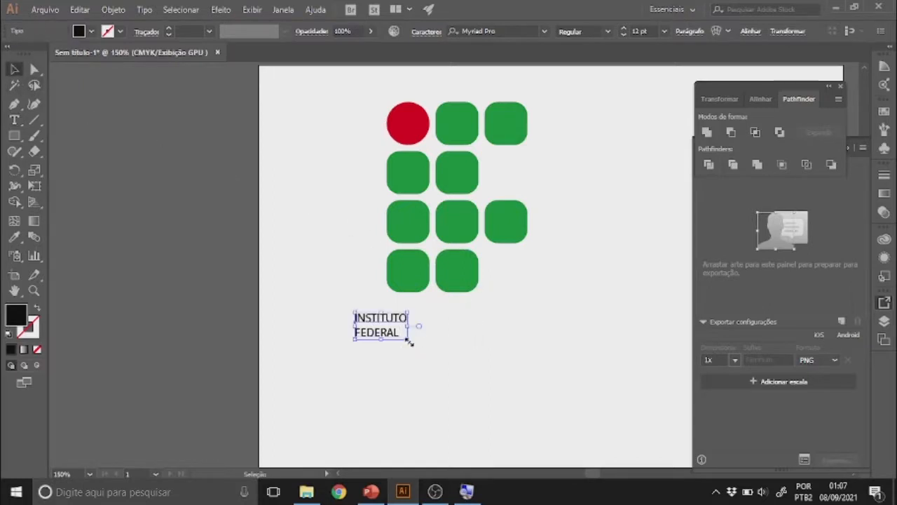
drag(408, 340, 493, 405)
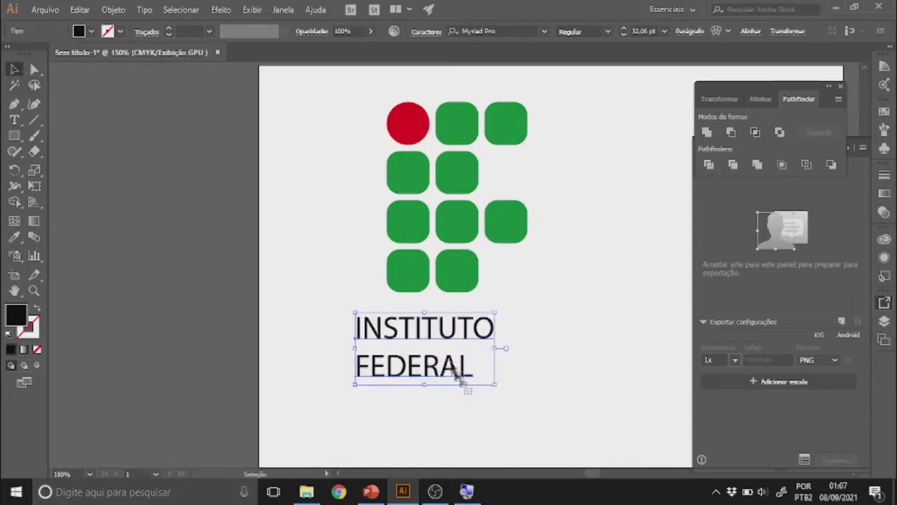
drag(440, 337, 474, 330)
Set the font style of the "INSTITUTO FEDERAL" text to Bold.
click(607, 32)
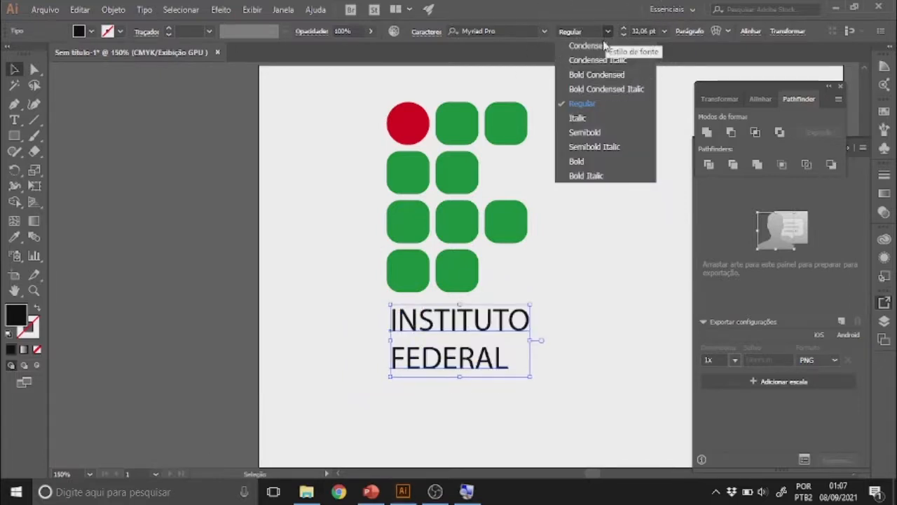
click(578, 161)
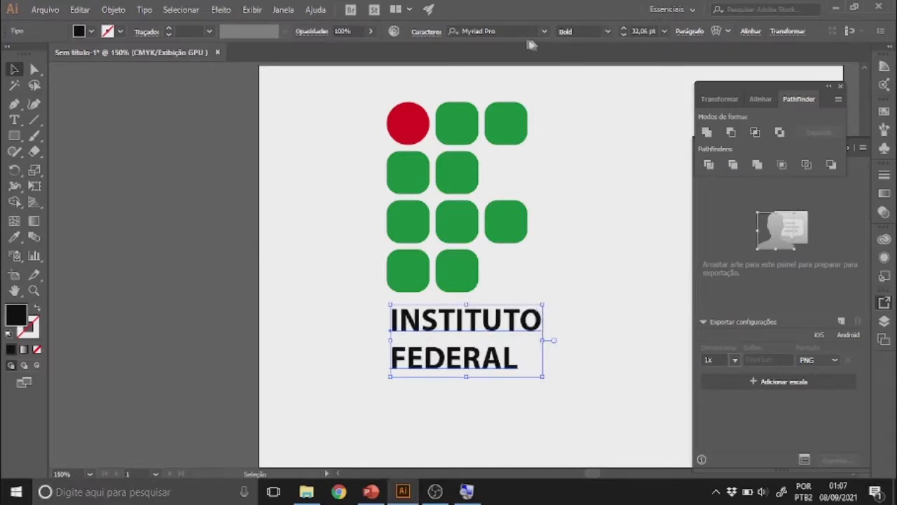
click(607, 37)
click(607, 36)
Center-align both lines of the "INSTITUTO FEDERAL" text.
double_click(454, 320)
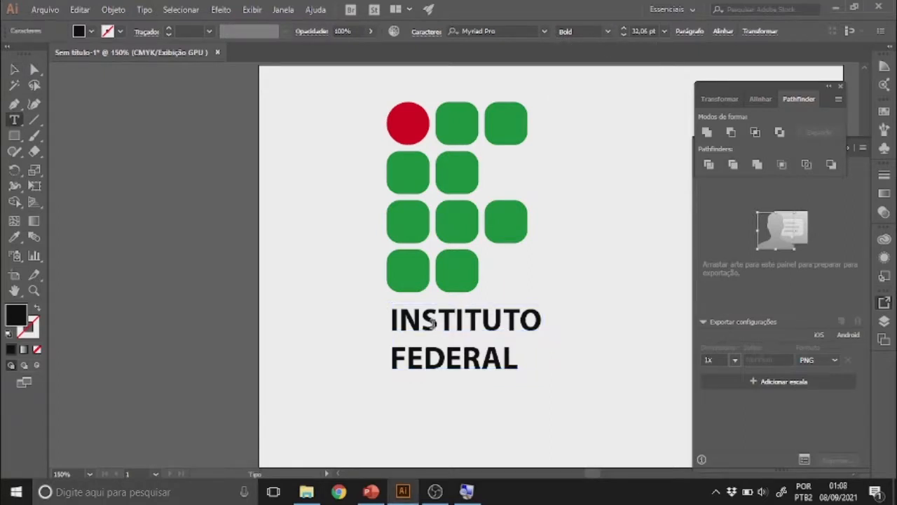
click(18, 124)
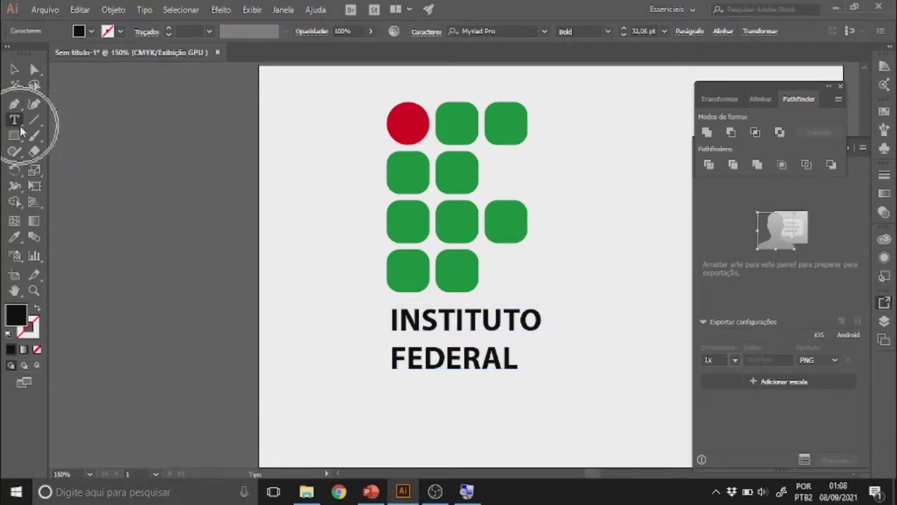
key(Left)
key(Left)
drag(390, 317, 530, 360)
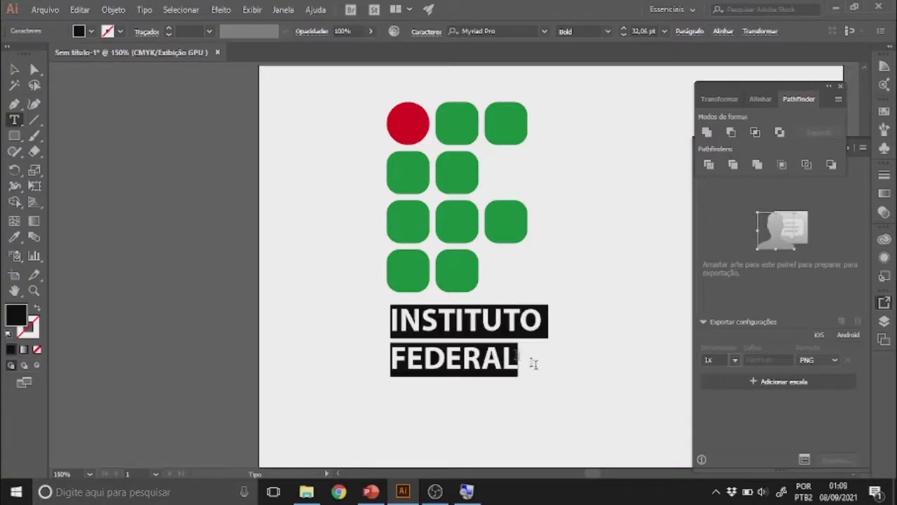
key(ctrl)
key(ctrl)
key(ctrl)
click(691, 34)
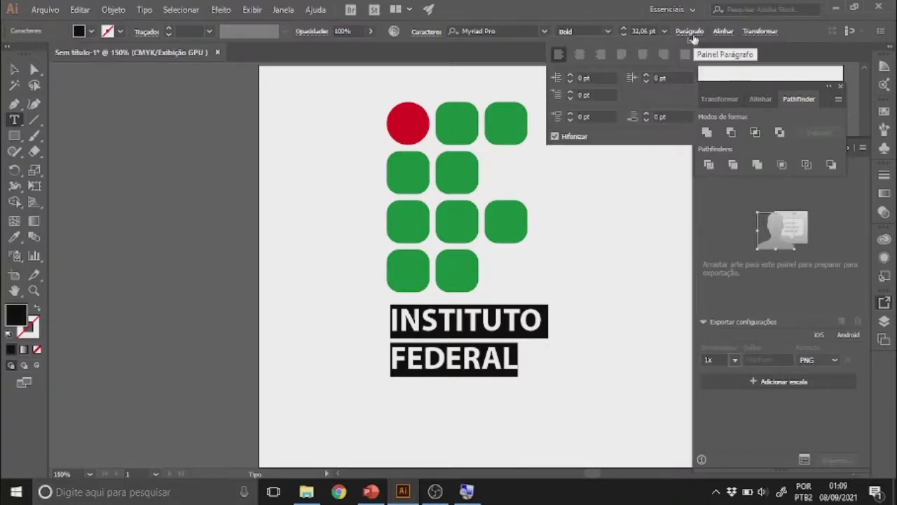
click(588, 58)
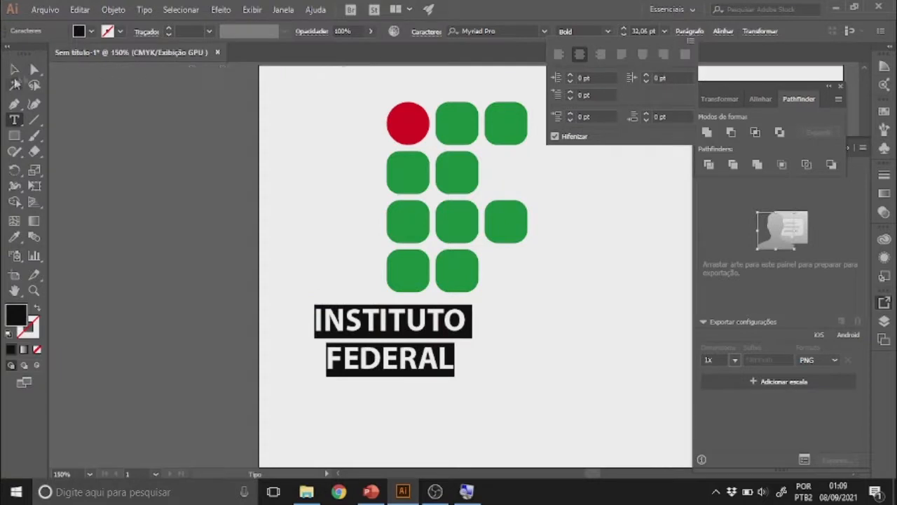
click(16, 73)
click(568, 409)
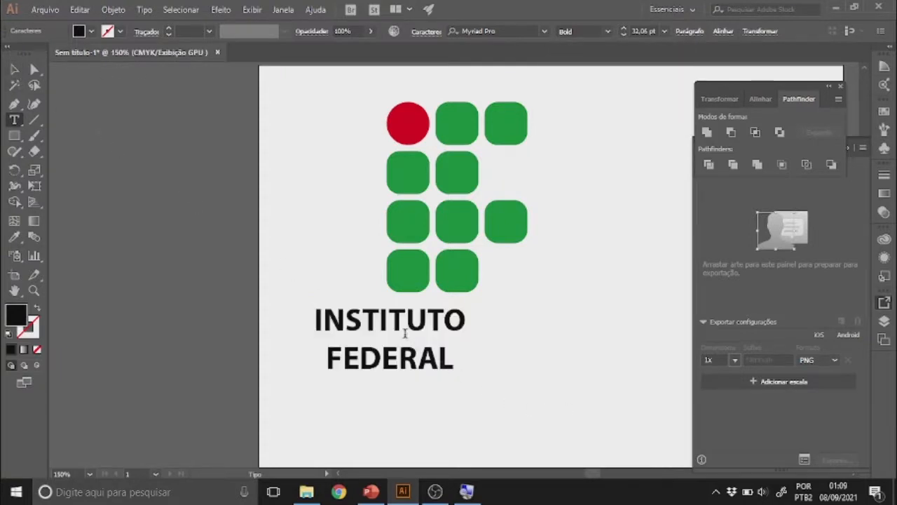
key(Escape)
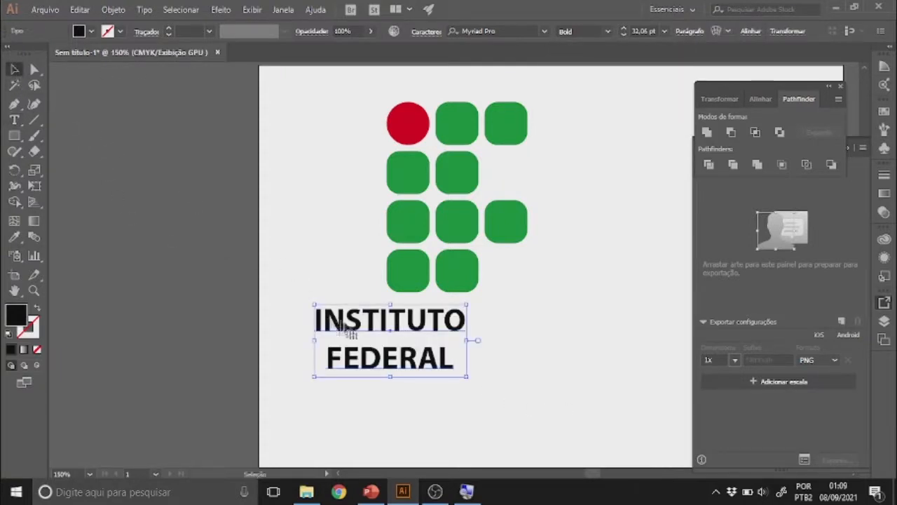
Enlarge the "INSTITUTO FEDERAL" text to about 45 pt and center it beneath the group of squares.
drag(352, 323, 410, 321)
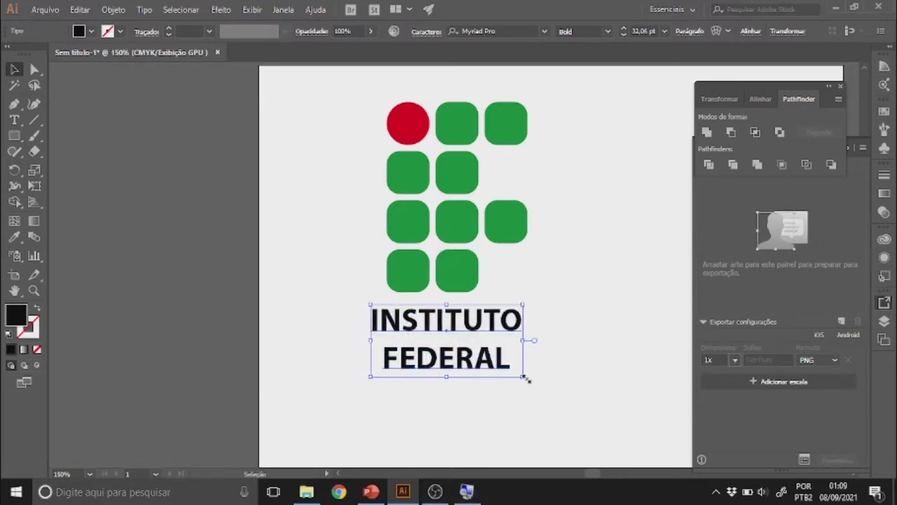
drag(528, 379, 584, 427)
drag(490, 327, 467, 332)
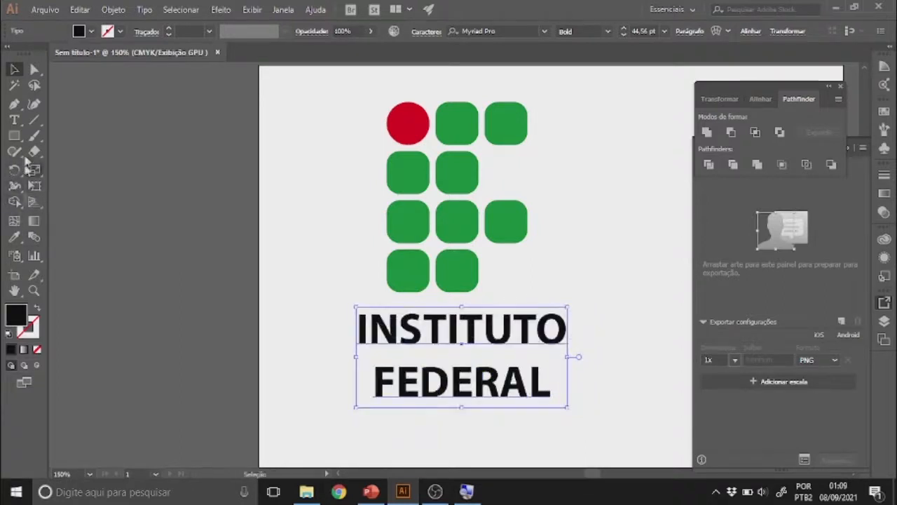
Add a separate text "Maranhão" below the word "FEDERAL".
click(14, 120)
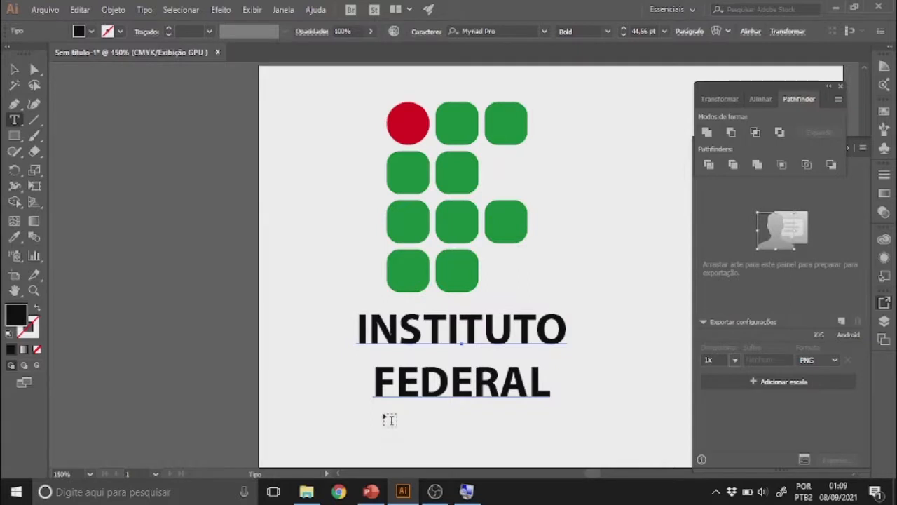
click(387, 419)
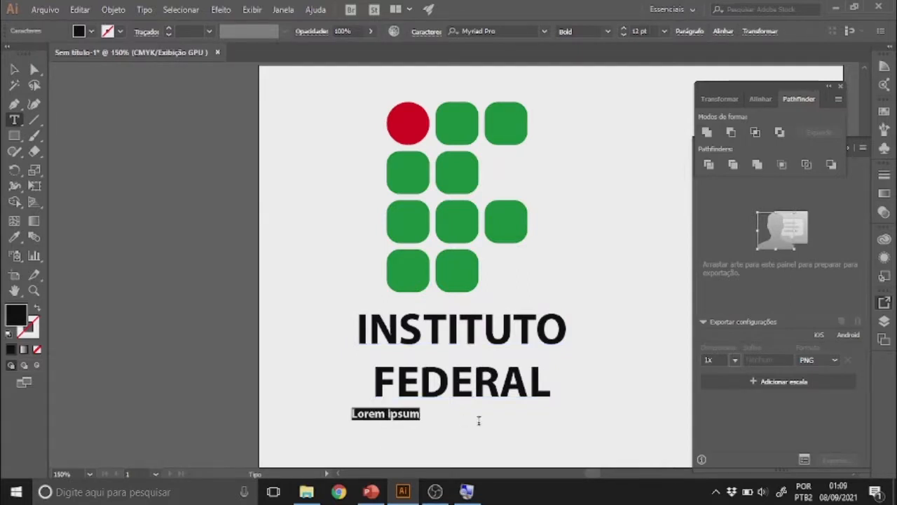
text(mA)
key(BackSpace)
key(BackSpace)
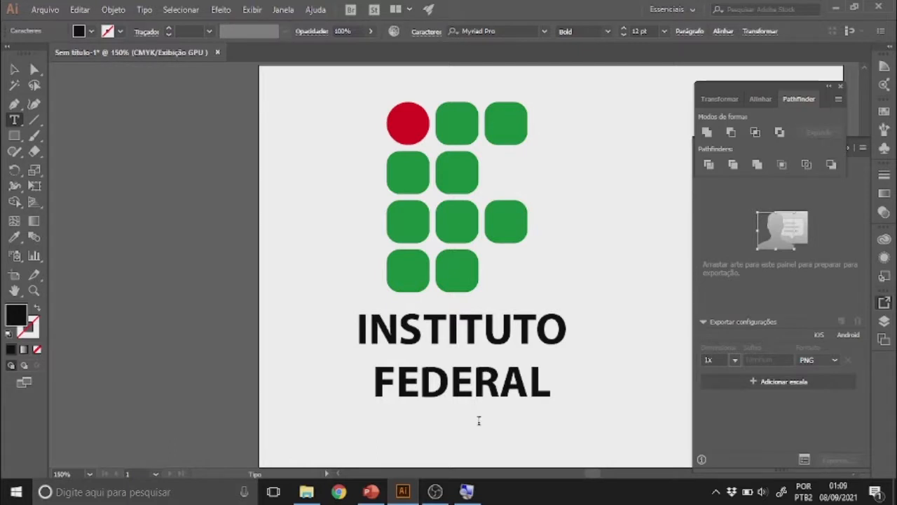
text(Maranhão)
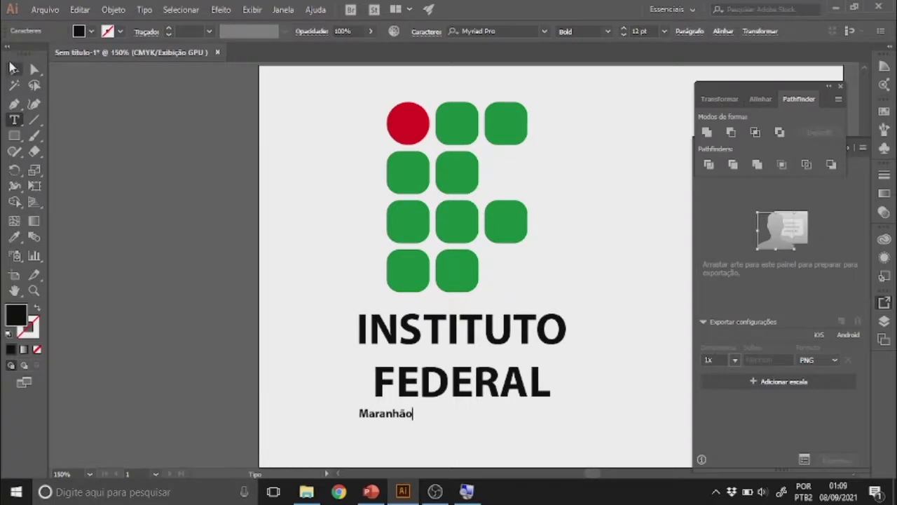
Set the "Maranhão" text to Regular and enlarge it to about 40 pt, centered beneath "FEDERAL".
click(11, 67)
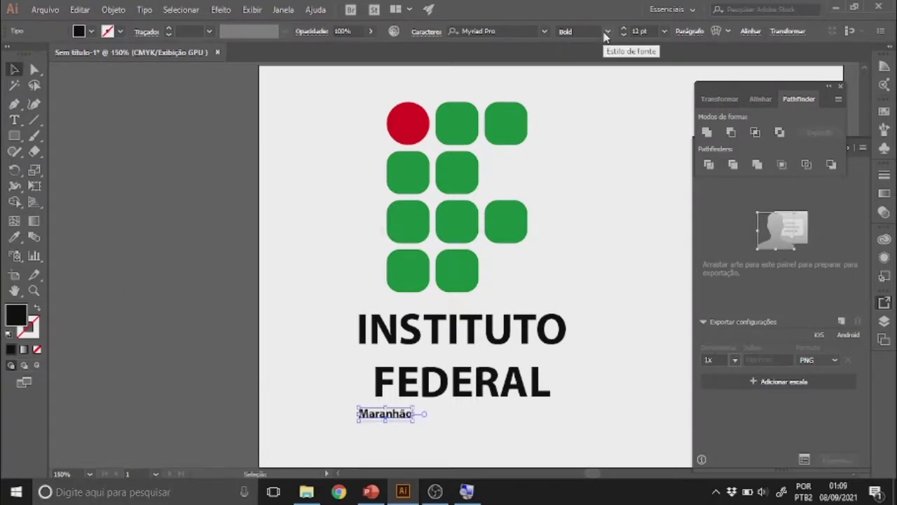
click(607, 32)
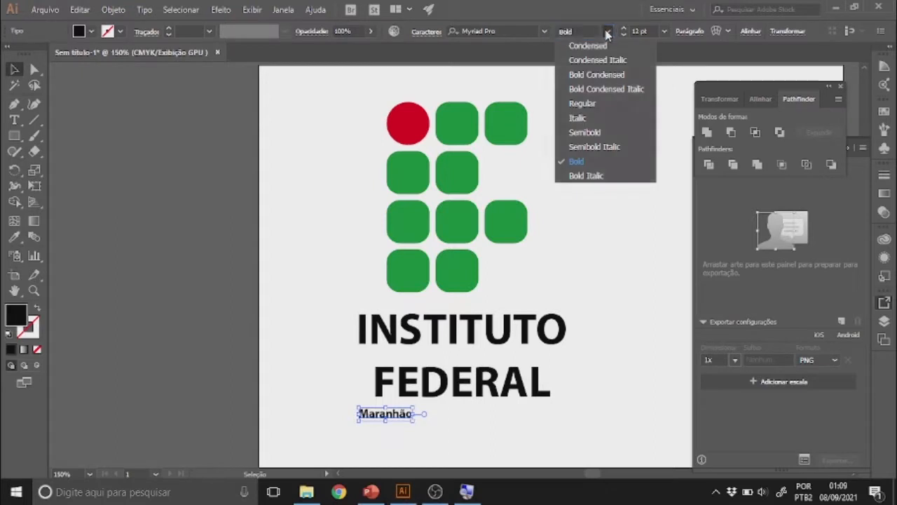
click(602, 105)
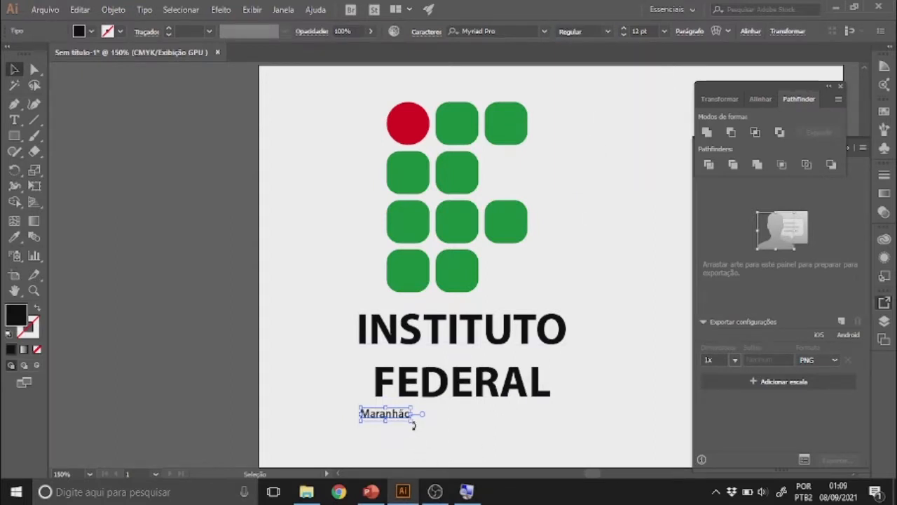
drag(414, 425, 527, 454)
drag(469, 436, 487, 431)
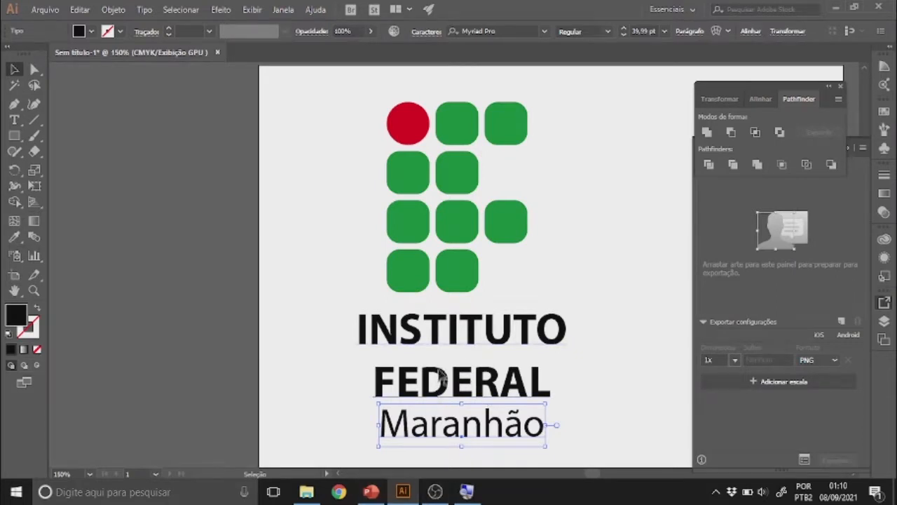
Tighten the leading of the "INSTITUTO FEDERAL" text, trying 6 pt and 10 pt before setting it to 18 pt.
click(433, 378)
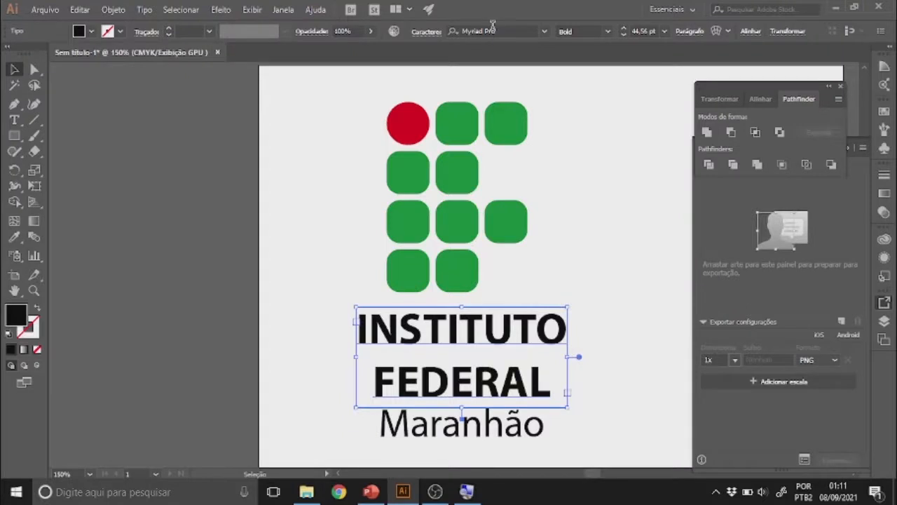
click(424, 32)
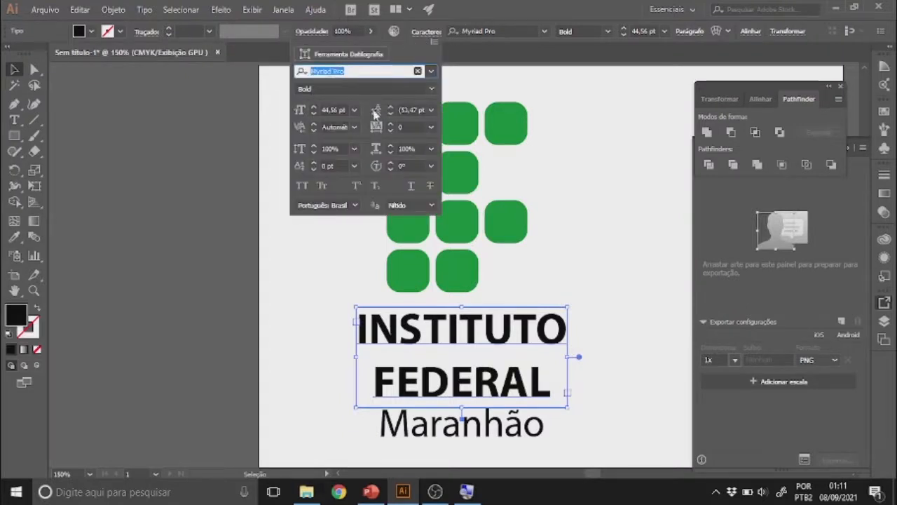
click(430, 111)
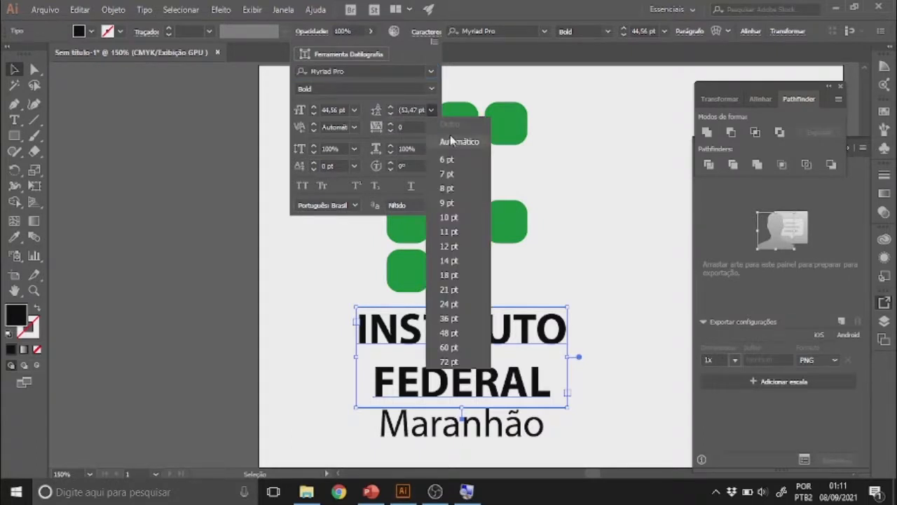
click(451, 142)
click(431, 110)
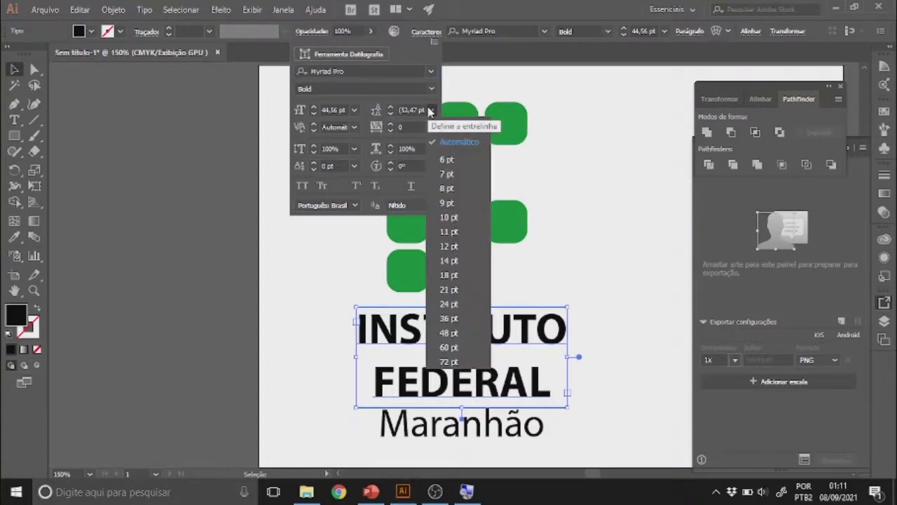
click(446, 160)
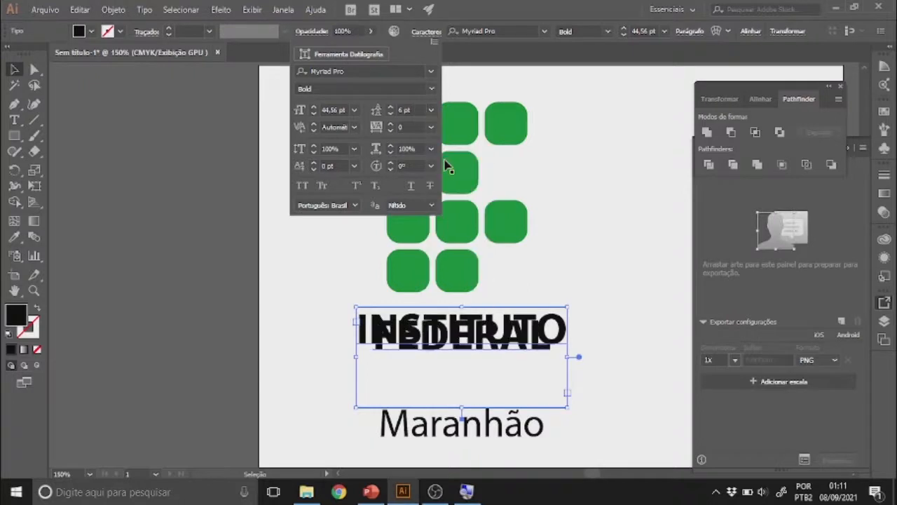
click(431, 111)
click(459, 217)
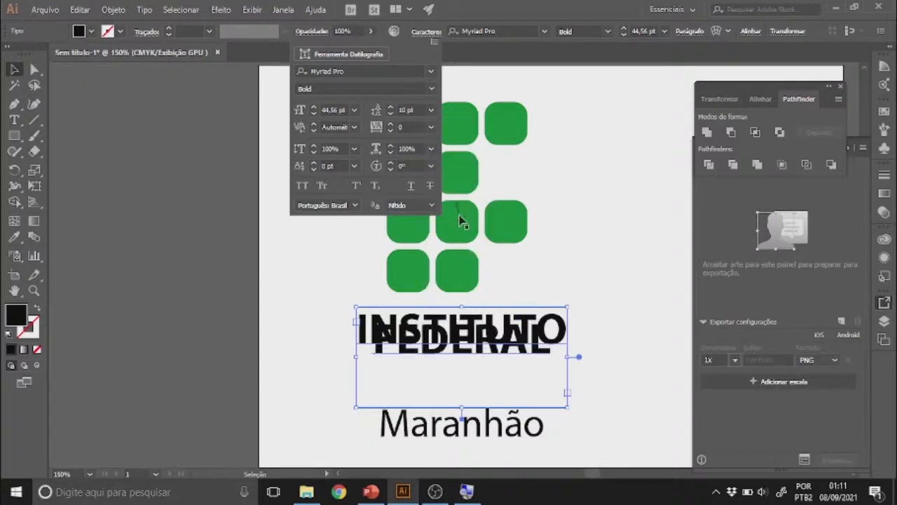
click(430, 111)
click(459, 274)
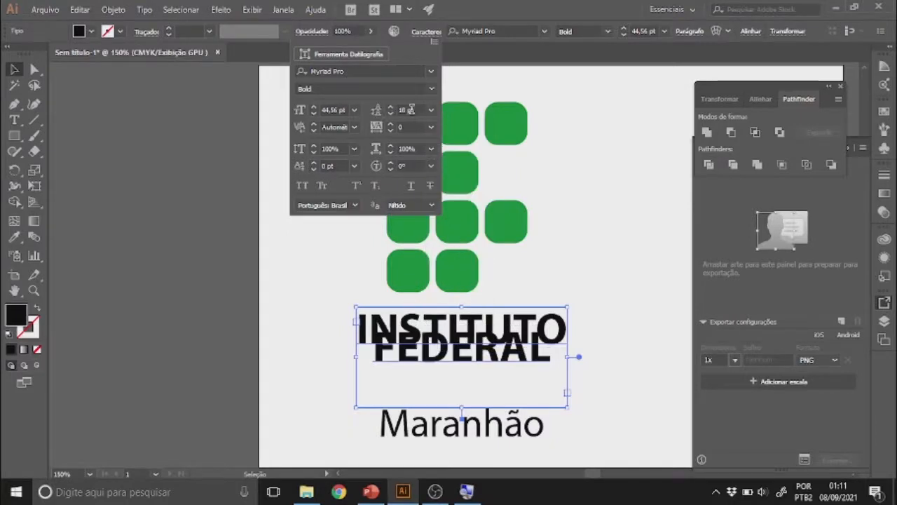
Raise the "INSTITUTO FEDERAL" leading in 1 pt increments to slightly above 32 pt, placing "FEDERAL" closely beneath "INSTITUTO" without overlap.
click(375, 113)
click(389, 107)
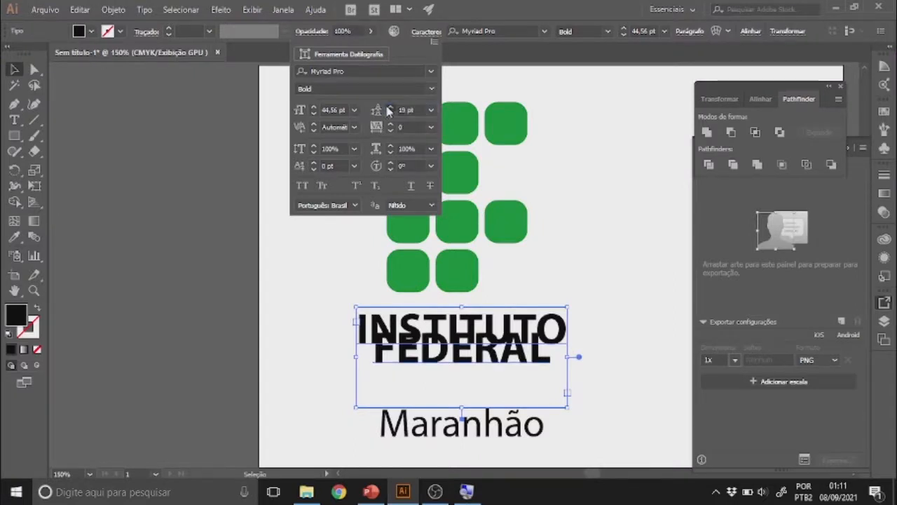
click(390, 107)
click(389, 108)
click(391, 107)
click(391, 107)
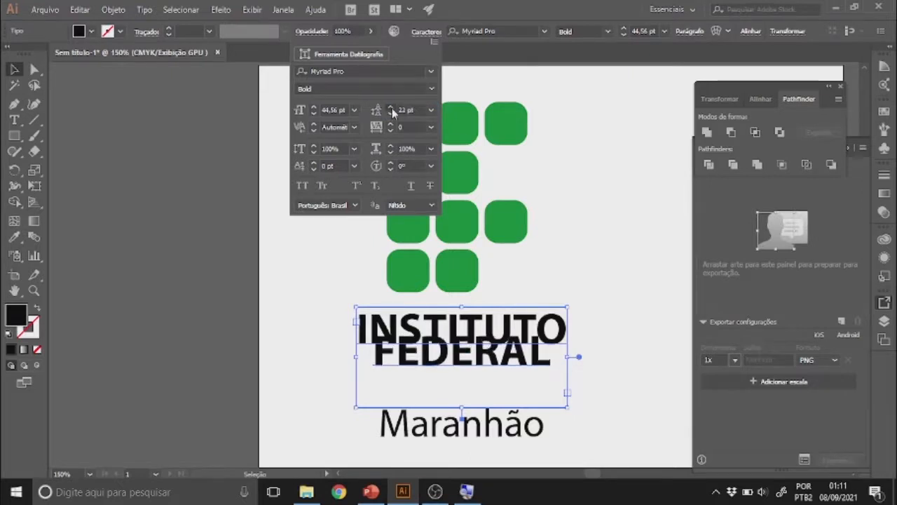
click(391, 107)
click(392, 107)
click(392, 108)
click(392, 107)
click(392, 108)
click(392, 108)
click(392, 108)
click(392, 108)
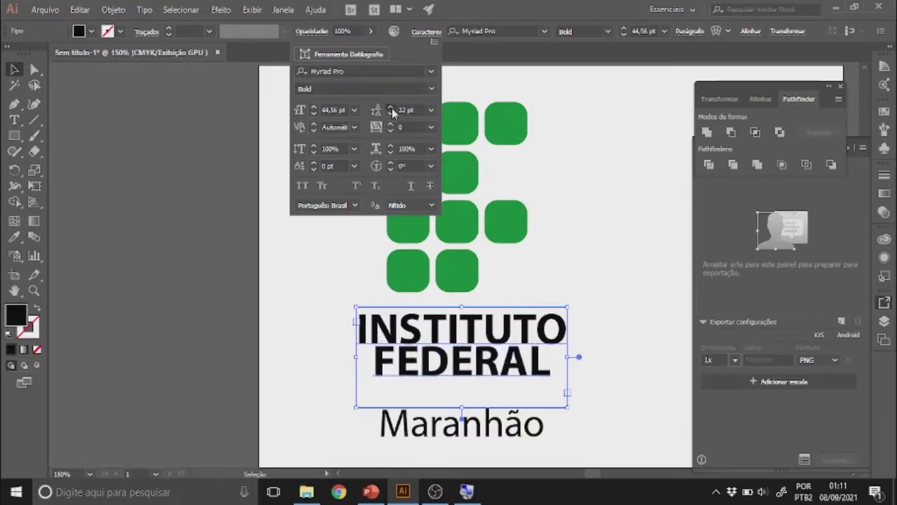
click(392, 108)
click(392, 108)
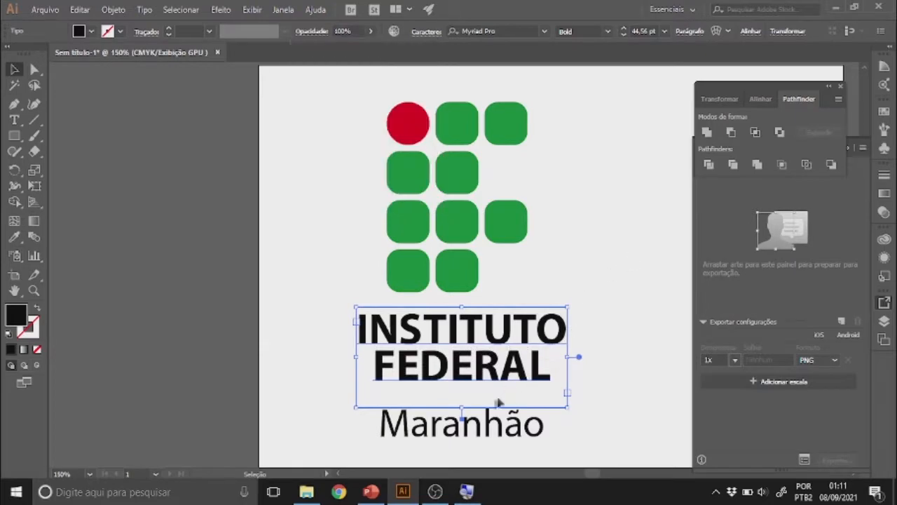
Move the "Maranhão" text straight up to just beneath "FEDERAL" and add the "INSTITUTO FEDERAL" text to the selection.
click(481, 429)
drag(484, 433, 485, 414)
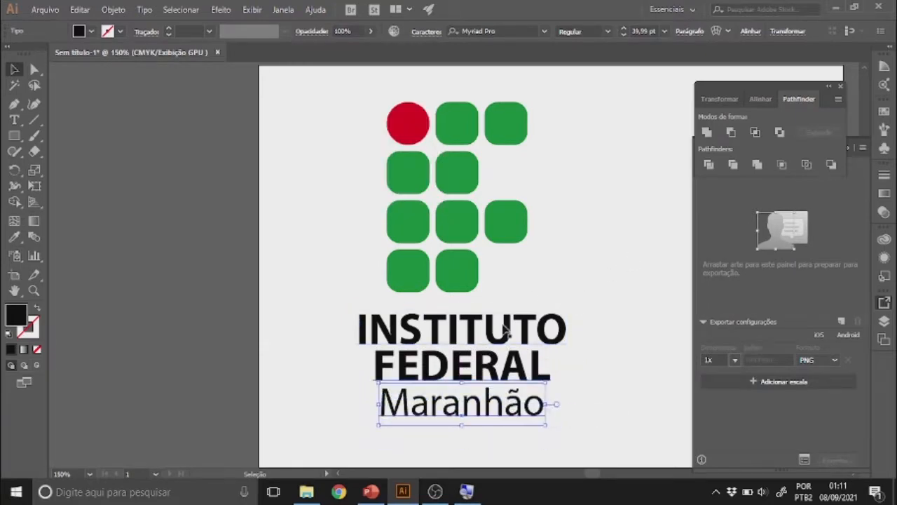
shift+click(510, 328)
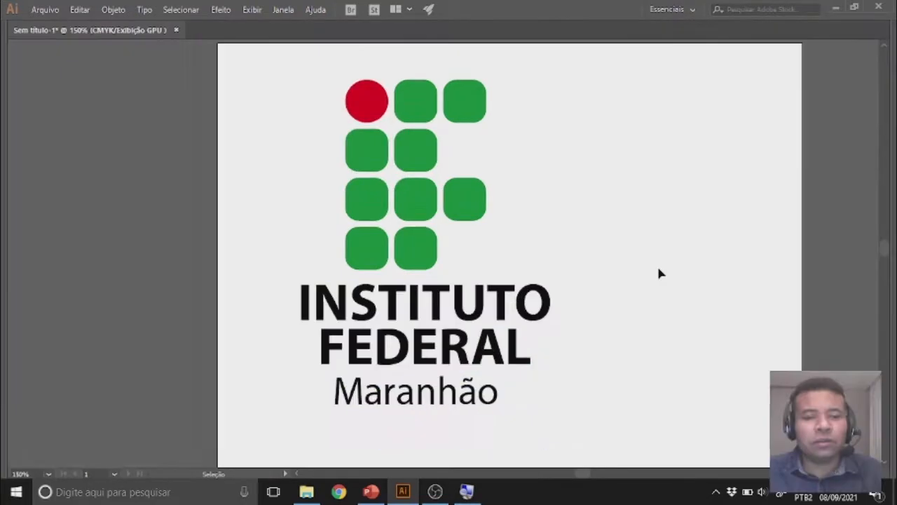